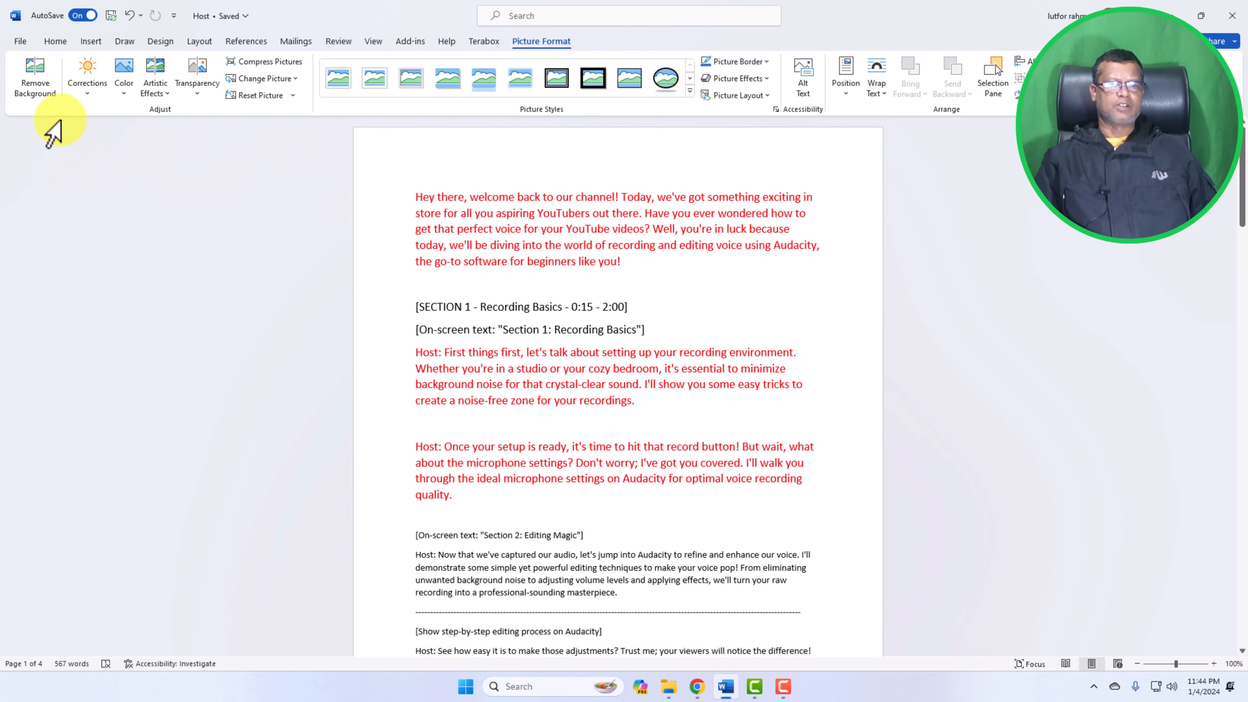
{"action": "left_click", "coordinate": [91, 41]}
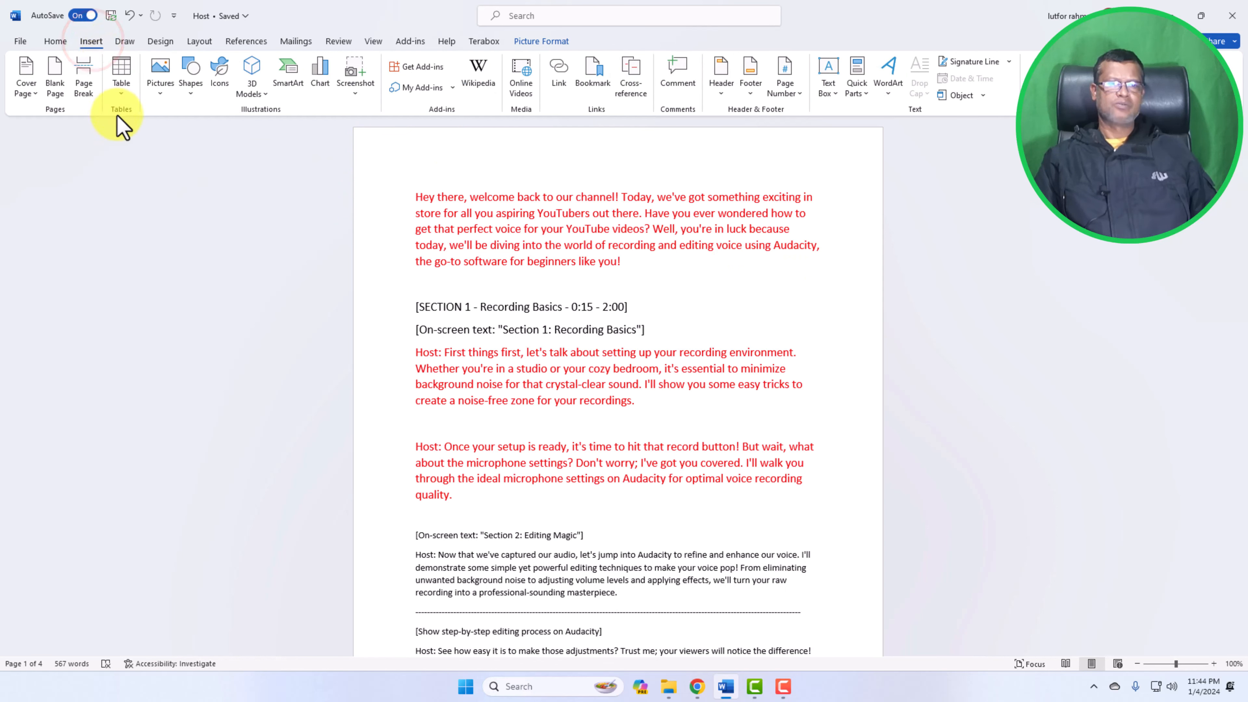
{"action": "left_click", "coordinate": [161, 93]}
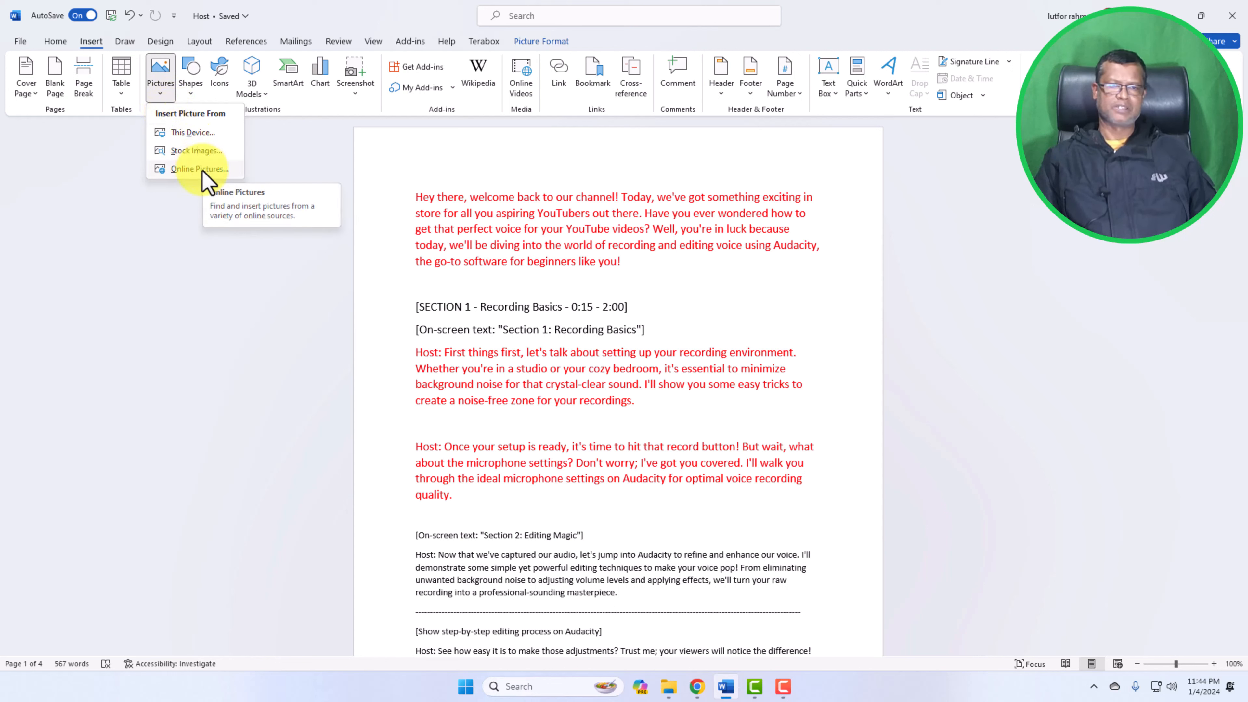
{"action": "left_click", "coordinate": [192, 133]}
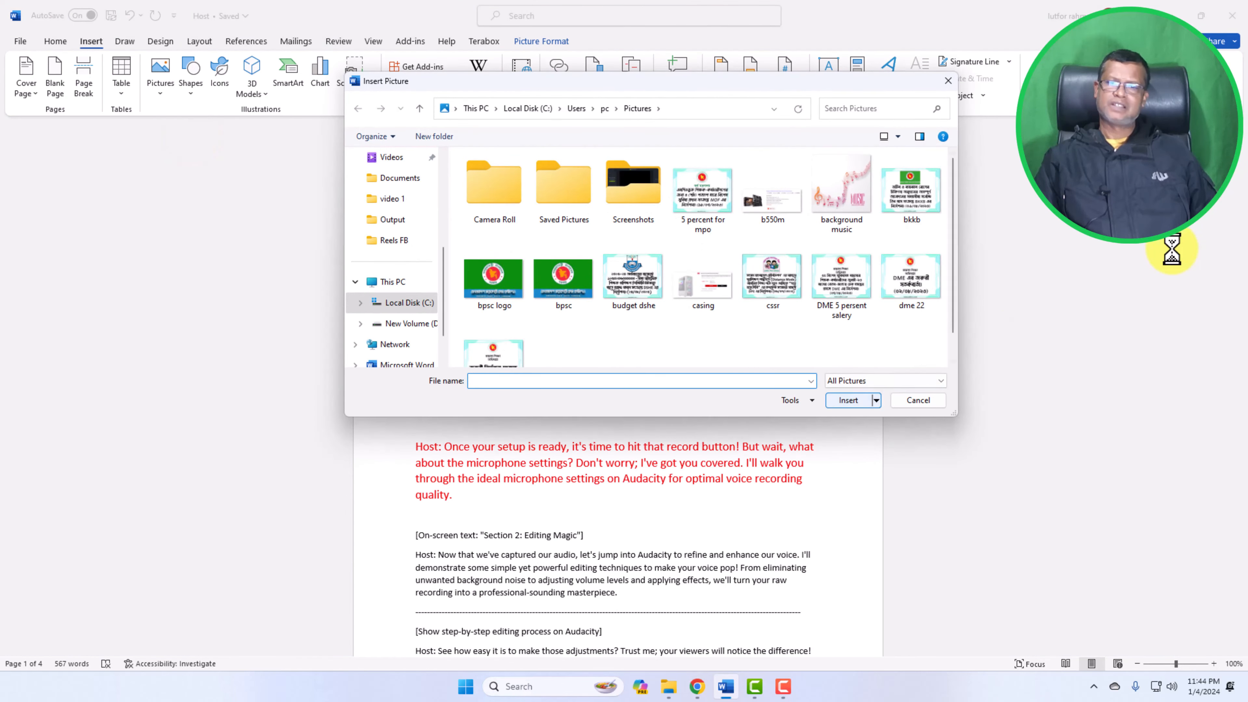
{"action": "left_click_drag", "start_coordinate": [782, 84], "coordinate": [668, 87]}
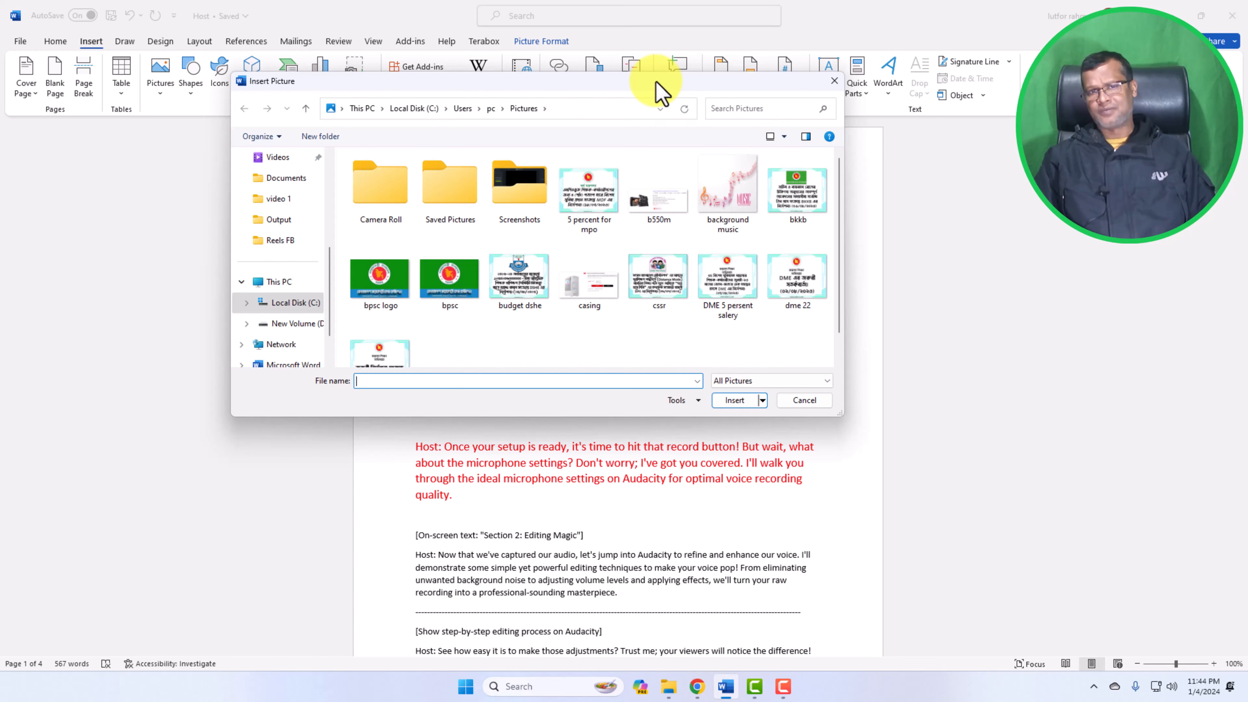
{"action": "left_click_drag", "start_coordinate": [654, 82], "coordinate": [581, 83]}
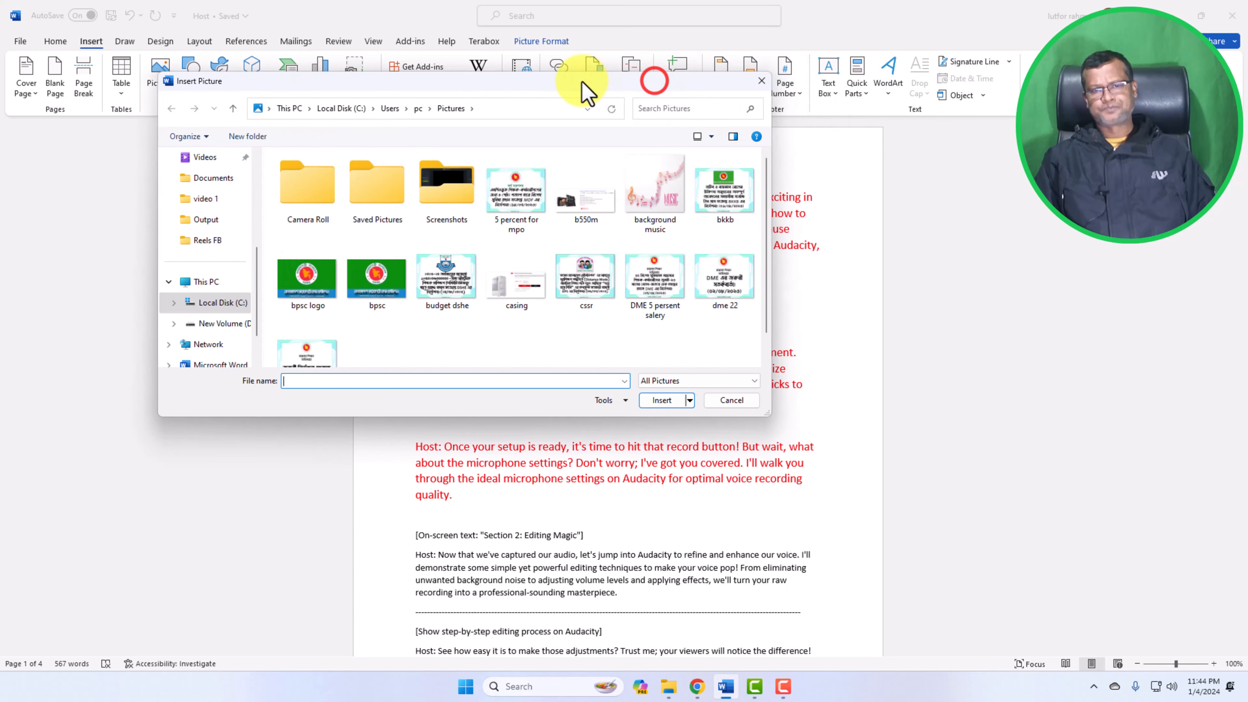
{"action": "left_click_drag", "start_coordinate": [469, 90], "coordinate": [668, 98]}
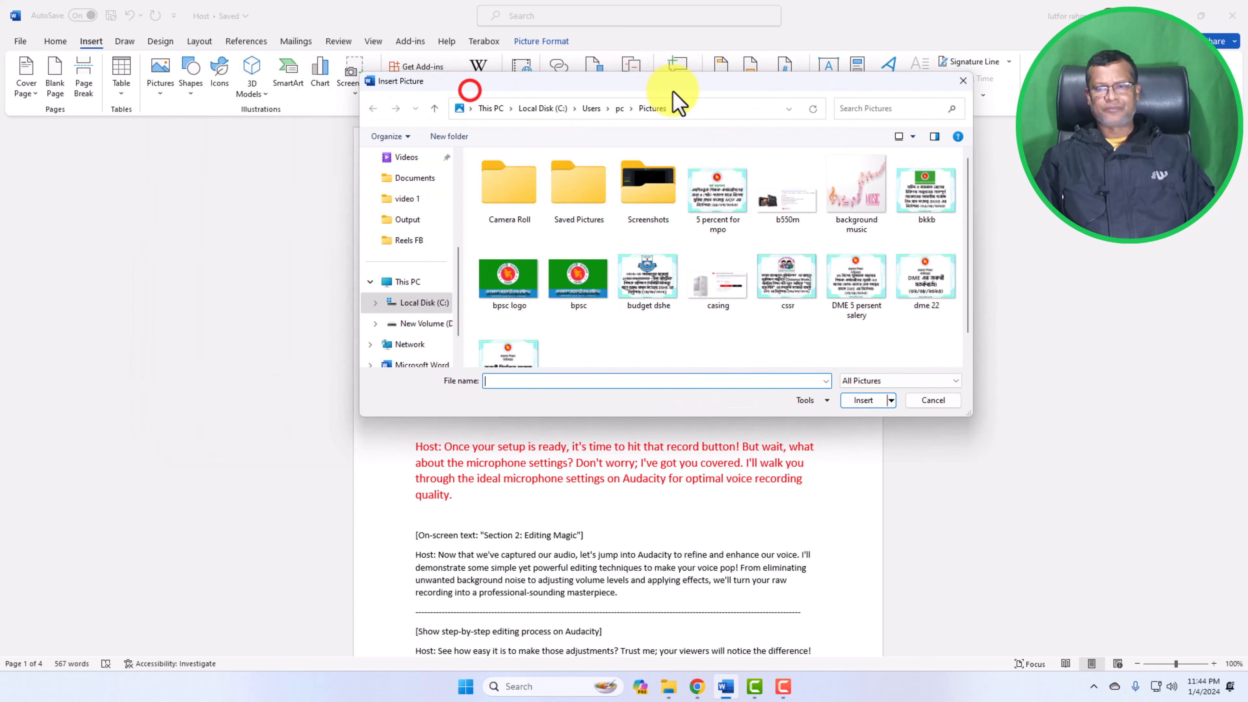
{"action": "left_click", "coordinate": [958, 88]}
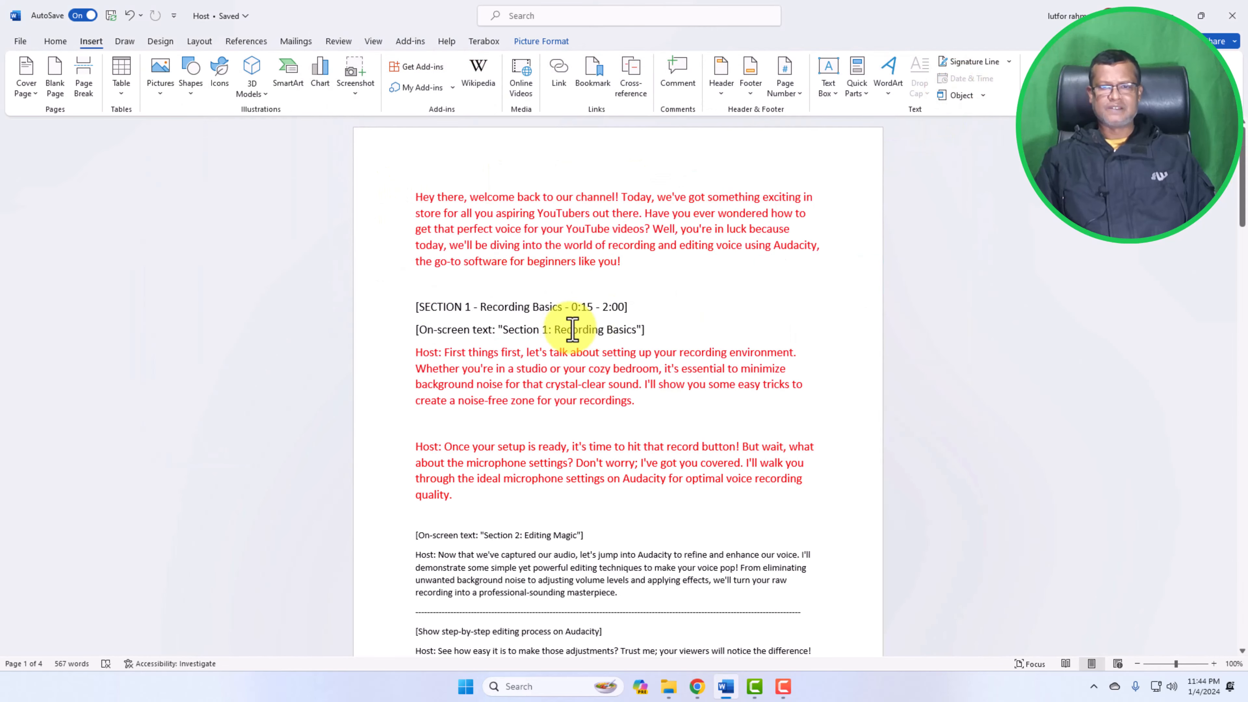
Scroll through the whole document to review its pages and content
{"action": "left_click", "coordinate": [452, 284]}
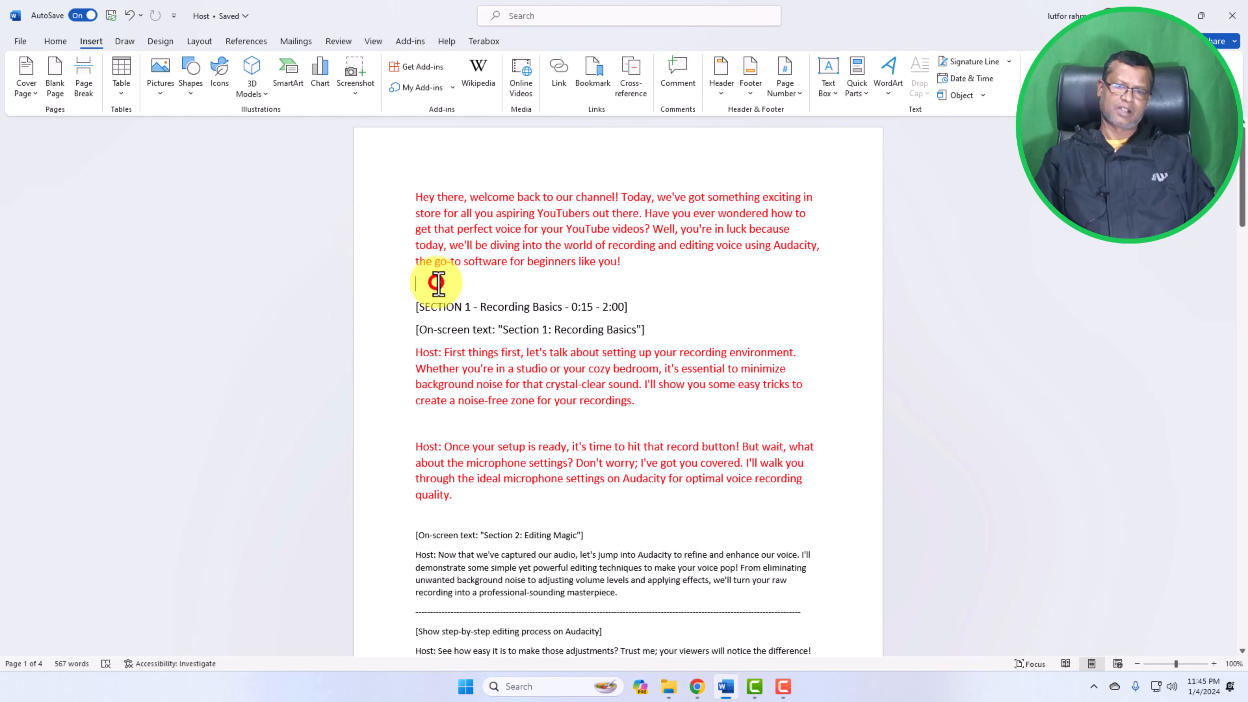
{"action": "scroll", "coordinate": [438, 283], "scroll_direction": "down", "scroll_amount": 5}
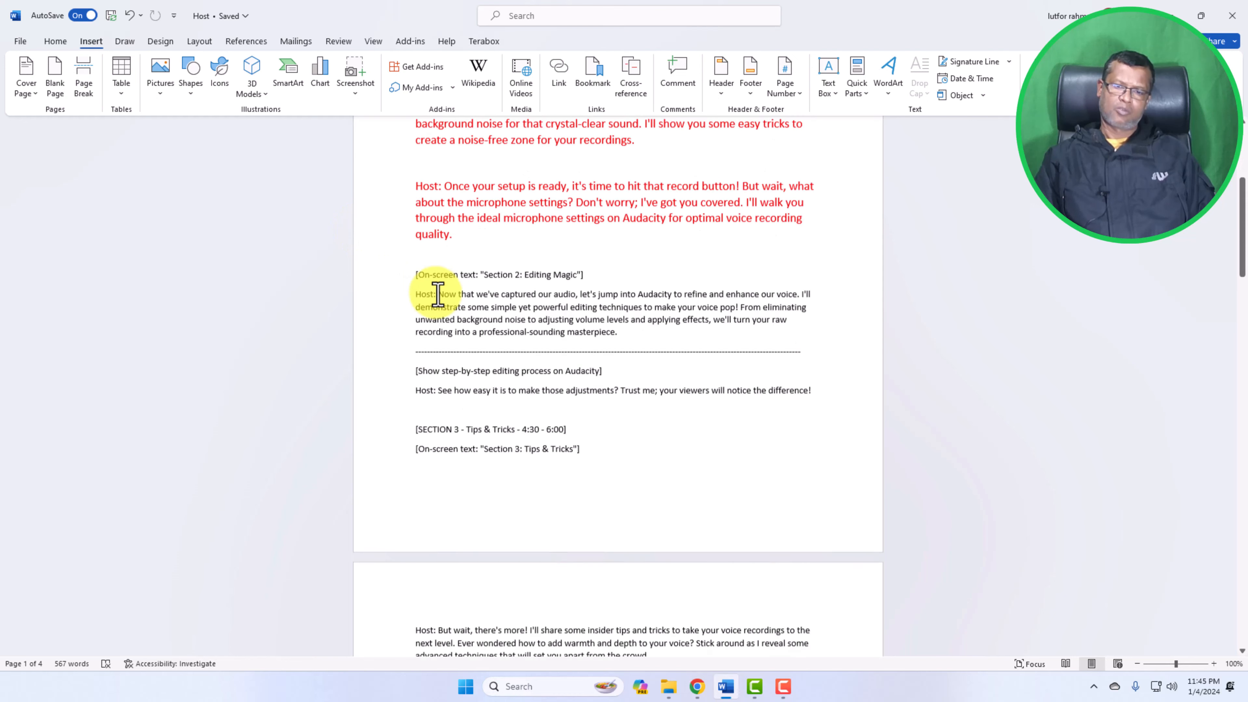
{"action": "scroll", "coordinate": [437, 295], "scroll_direction": "down", "scroll_amount": 10}
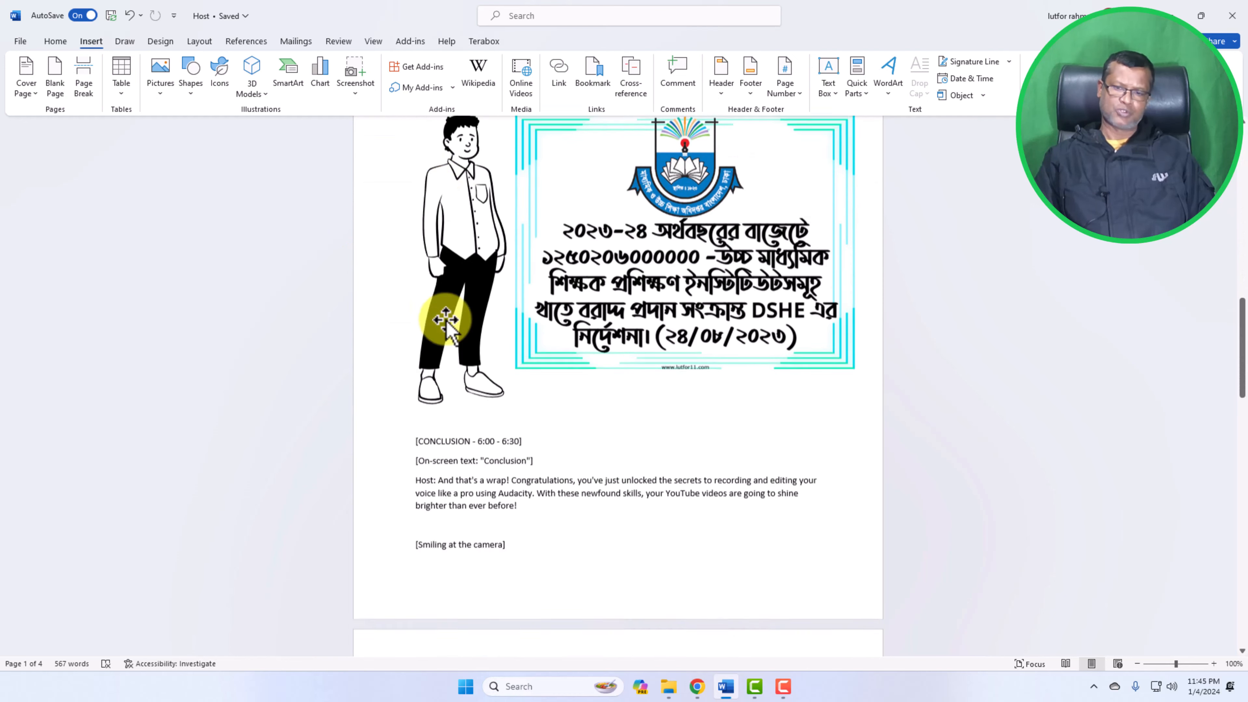
{"action": "scroll", "coordinate": [446, 321], "scroll_direction": "down", "scroll_amount": 12}
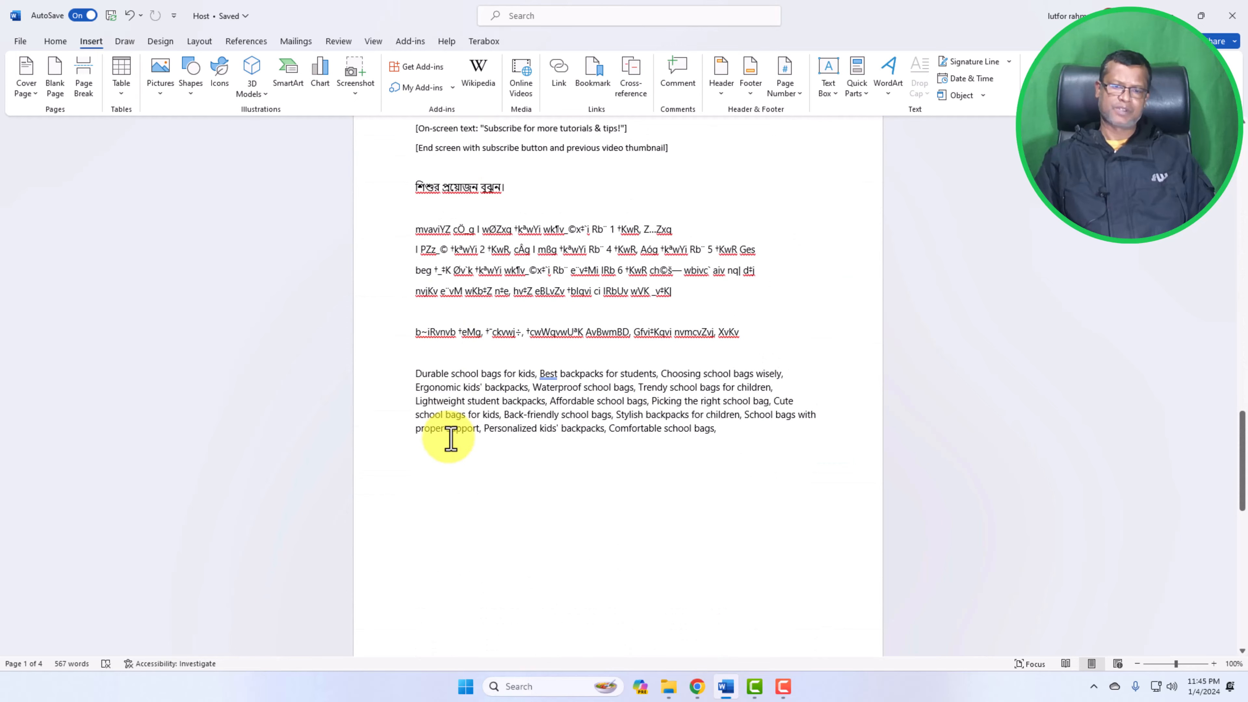
{"action": "scroll", "coordinate": [451, 440], "scroll_direction": "down", "scroll_amount": 2}
{"action": "scroll", "coordinate": [448, 395], "scroll_direction": "up", "scroll_amount": 15}
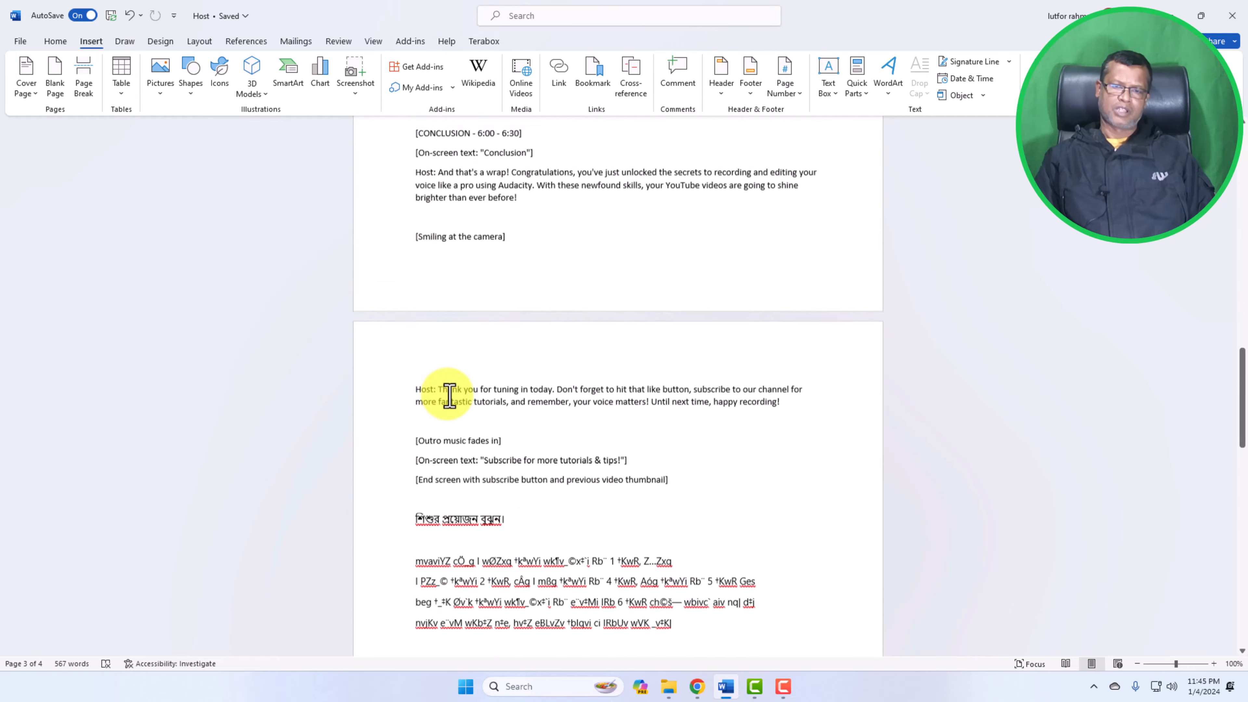
{"action": "scroll", "coordinate": [448, 388], "scroll_direction": "up", "scroll_amount": 14}
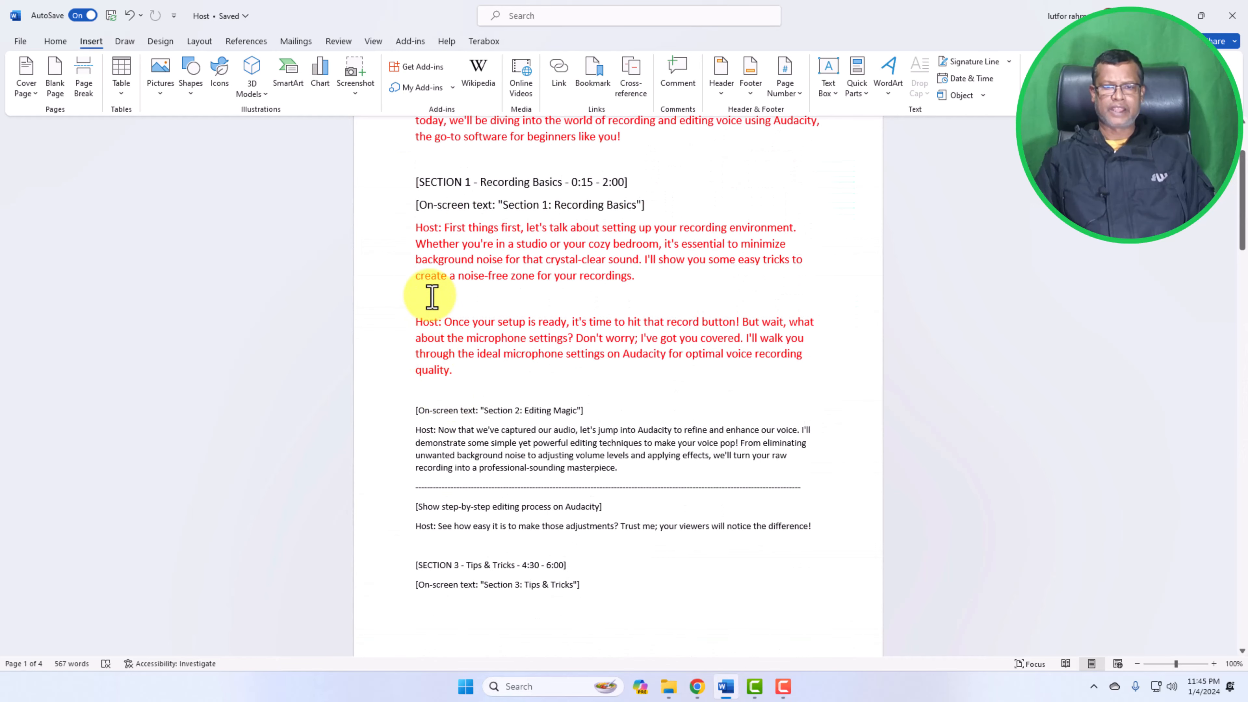
Insert the 'background music' picture from this device on the blank line after the first Host paragraph of Section 1
{"action": "left_click", "coordinate": [432, 296]}
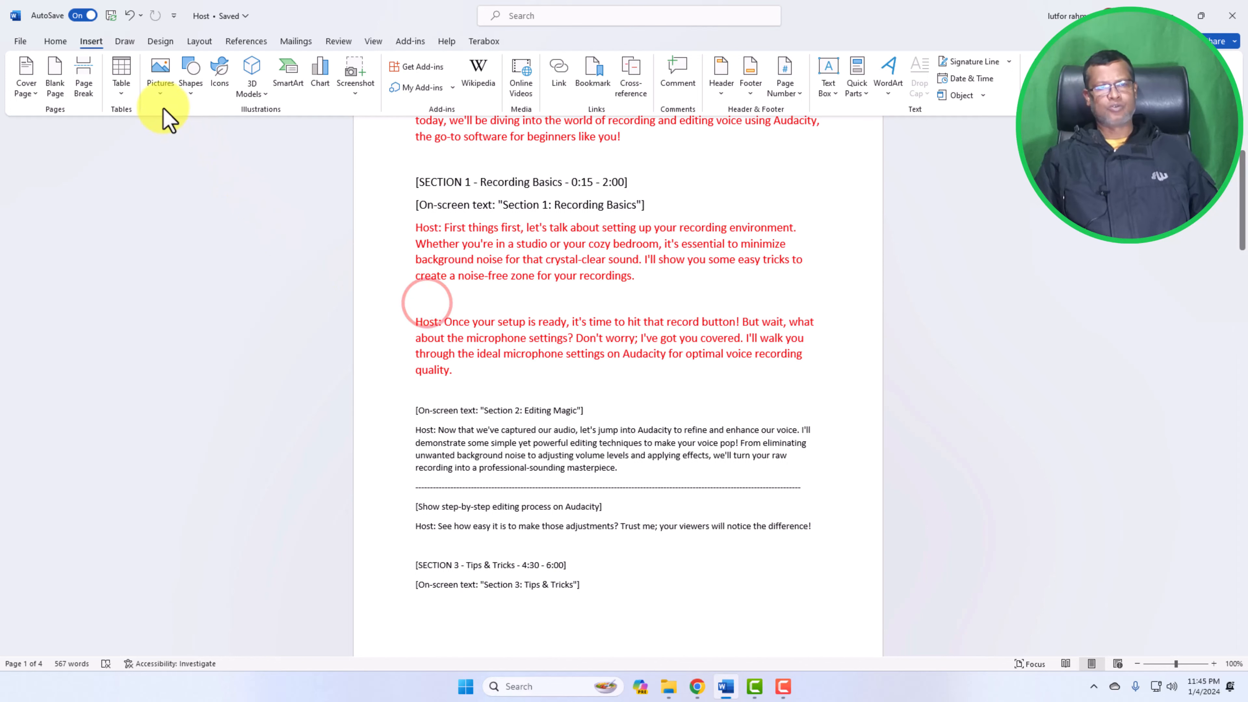
{"action": "left_click", "coordinate": [162, 92]}
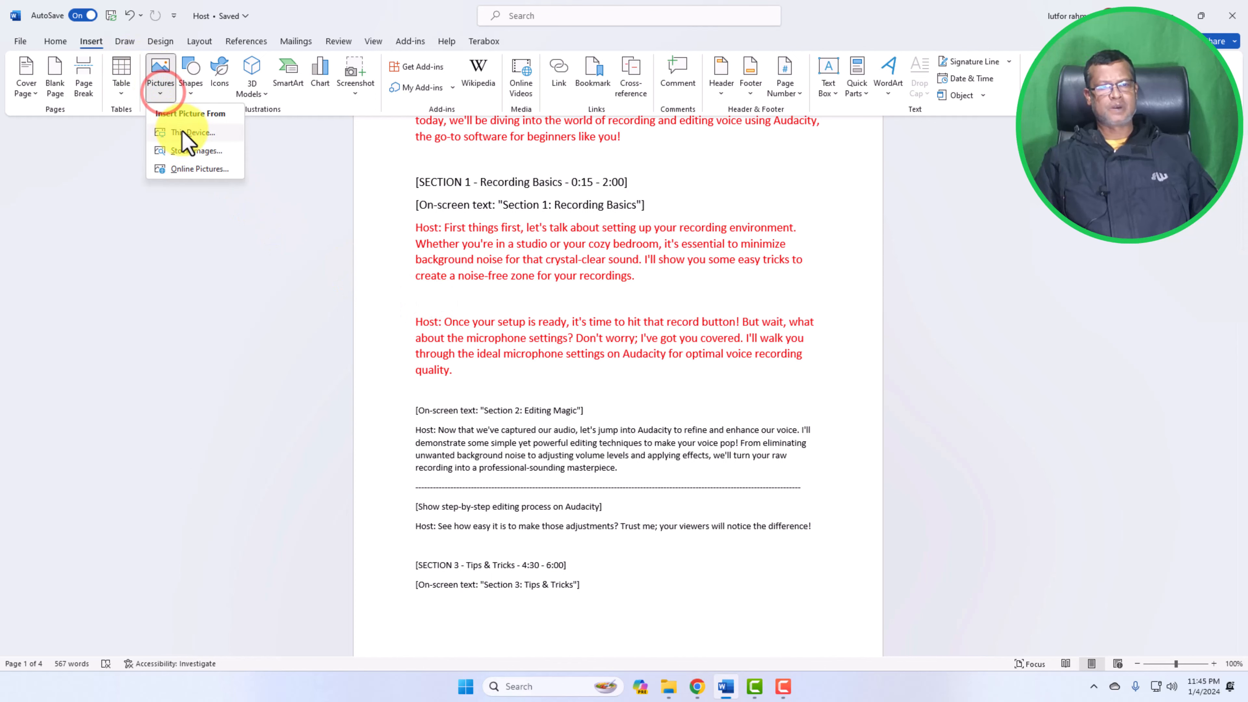
{"action": "left_click", "coordinate": [190, 133]}
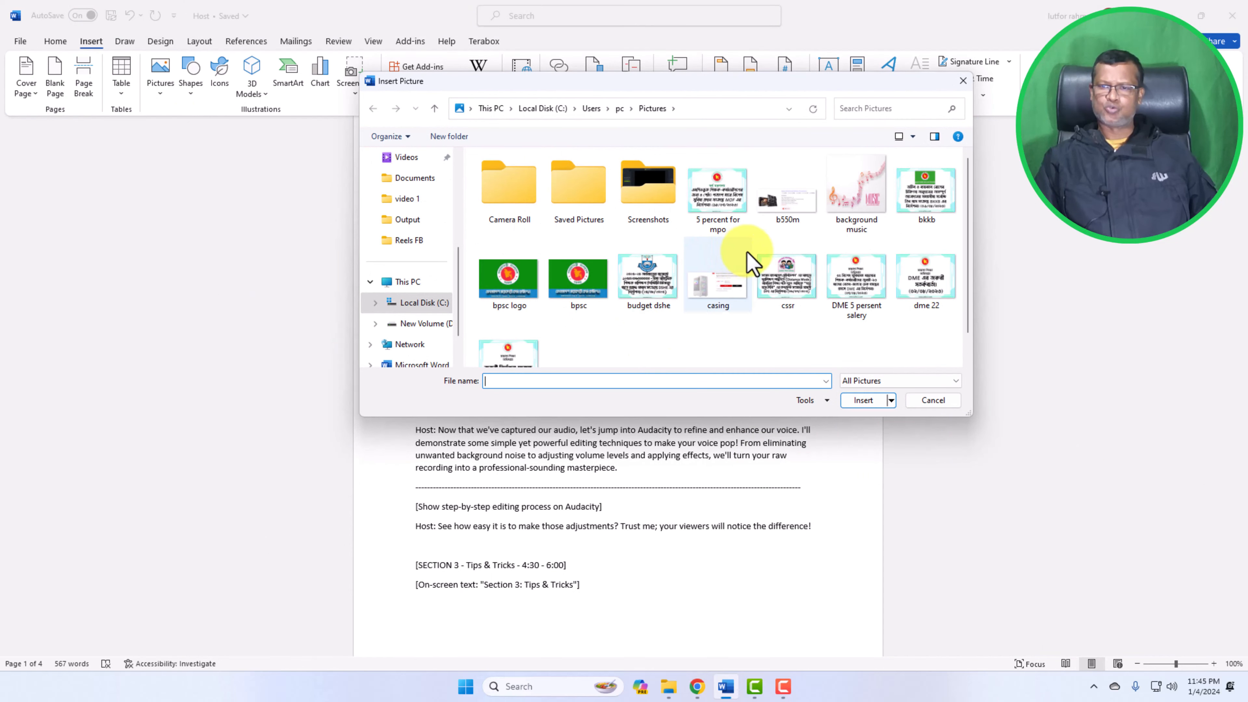
{"action": "scroll", "coordinate": [836, 273], "scroll_direction": "down", "scroll_amount": 1}
{"action": "scroll", "coordinate": [836, 274], "scroll_direction": "up", "scroll_amount": 1}
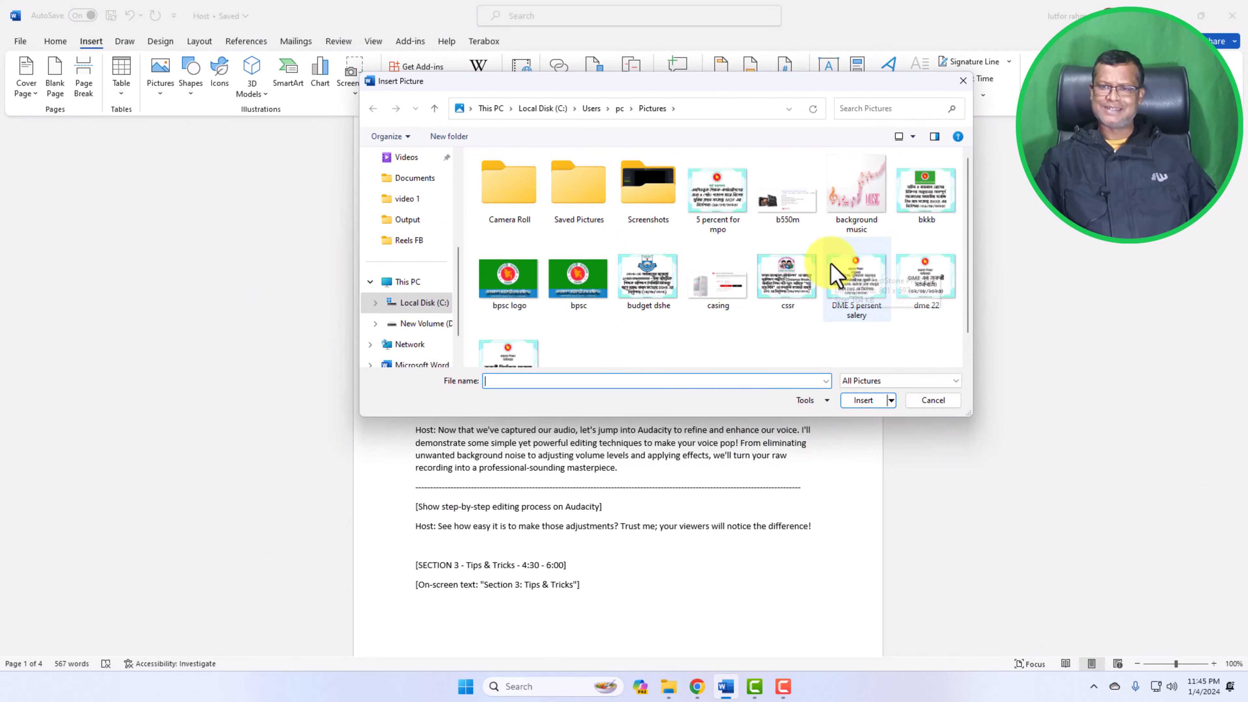
{"action": "left_click", "coordinate": [862, 191]}
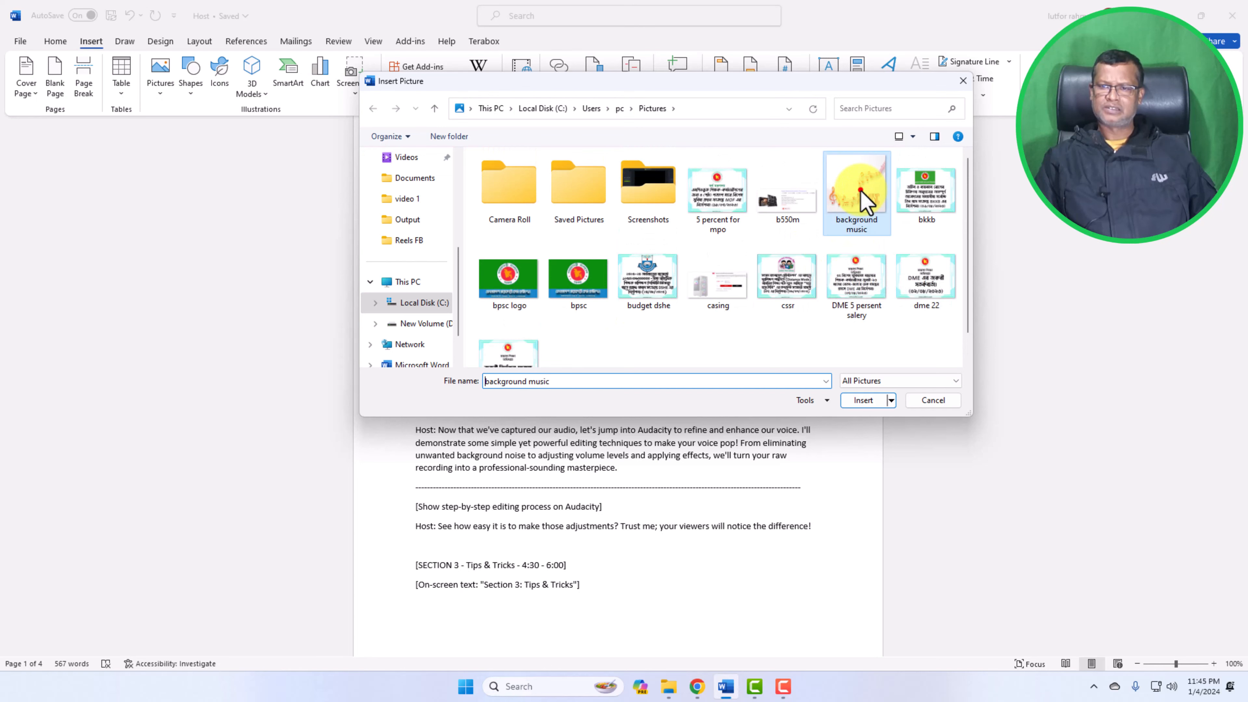
{"action": "left_click", "coordinate": [868, 403]}
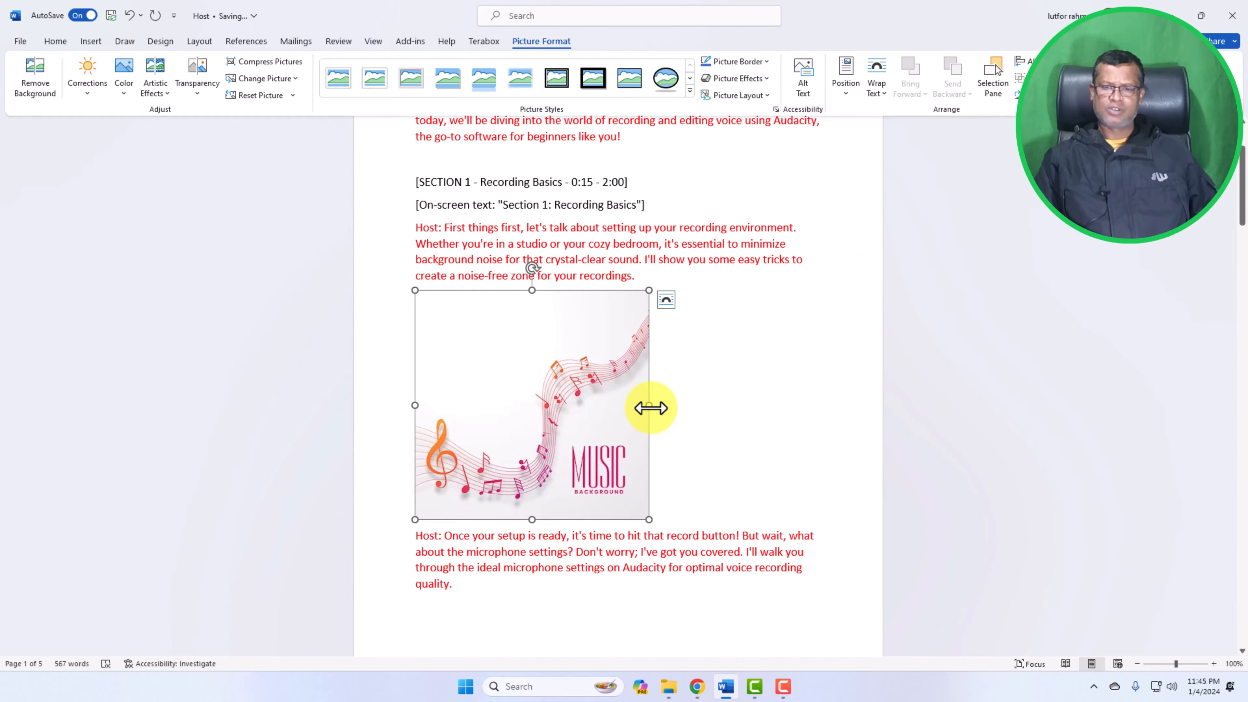
Resize the music picture so it stretches across the full width of the text column
{"action": "left_click_drag", "start_coordinate": [650, 407], "coordinate": [697, 414]}
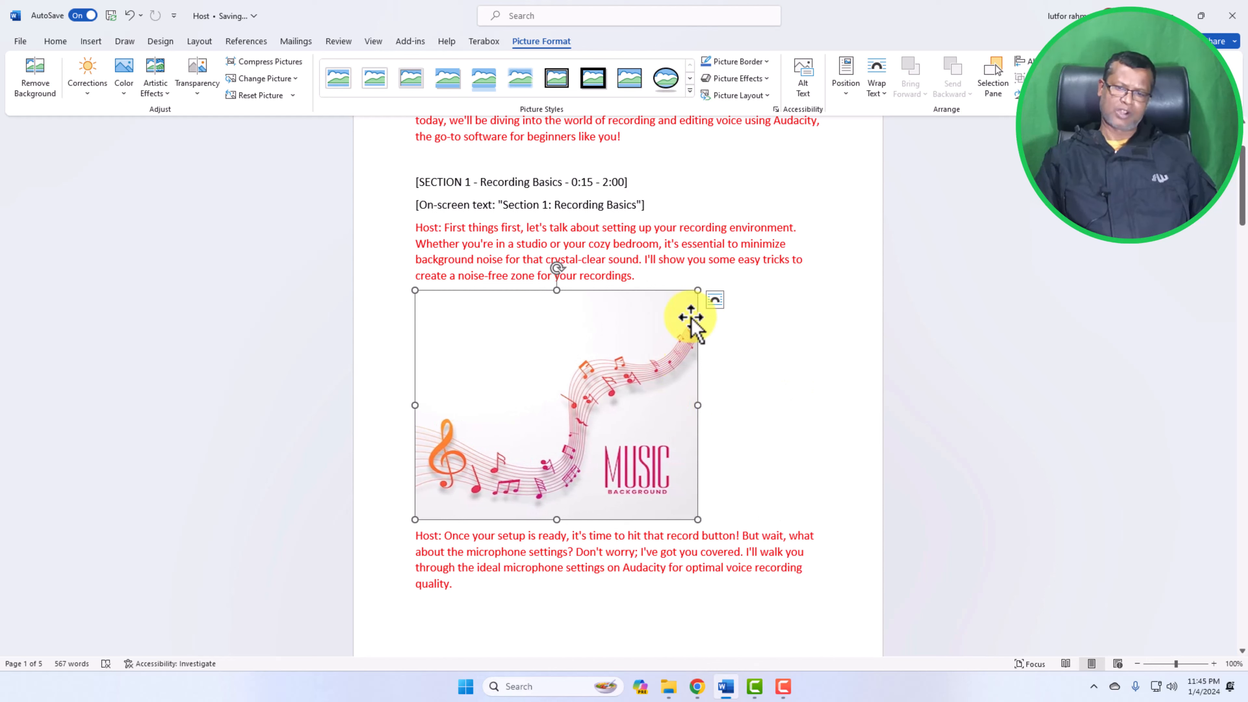
{"action": "left_click", "coordinate": [717, 304]}
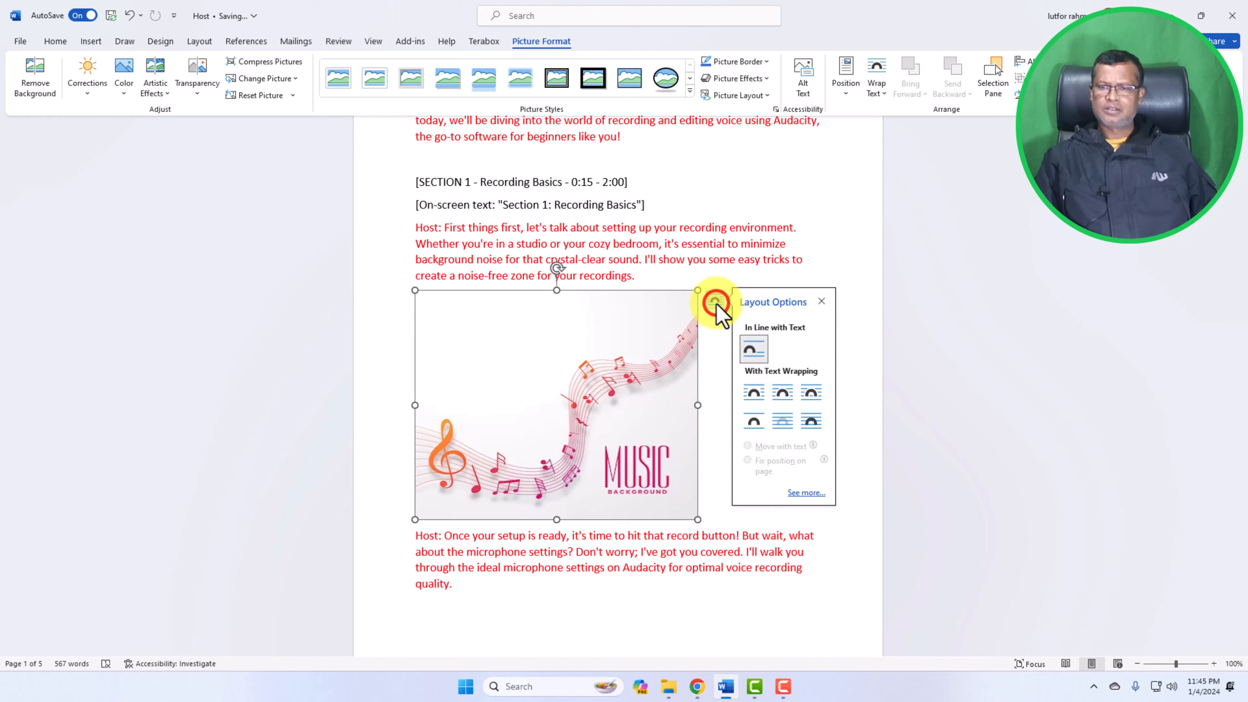
{"action": "left_click", "coordinate": [823, 301]}
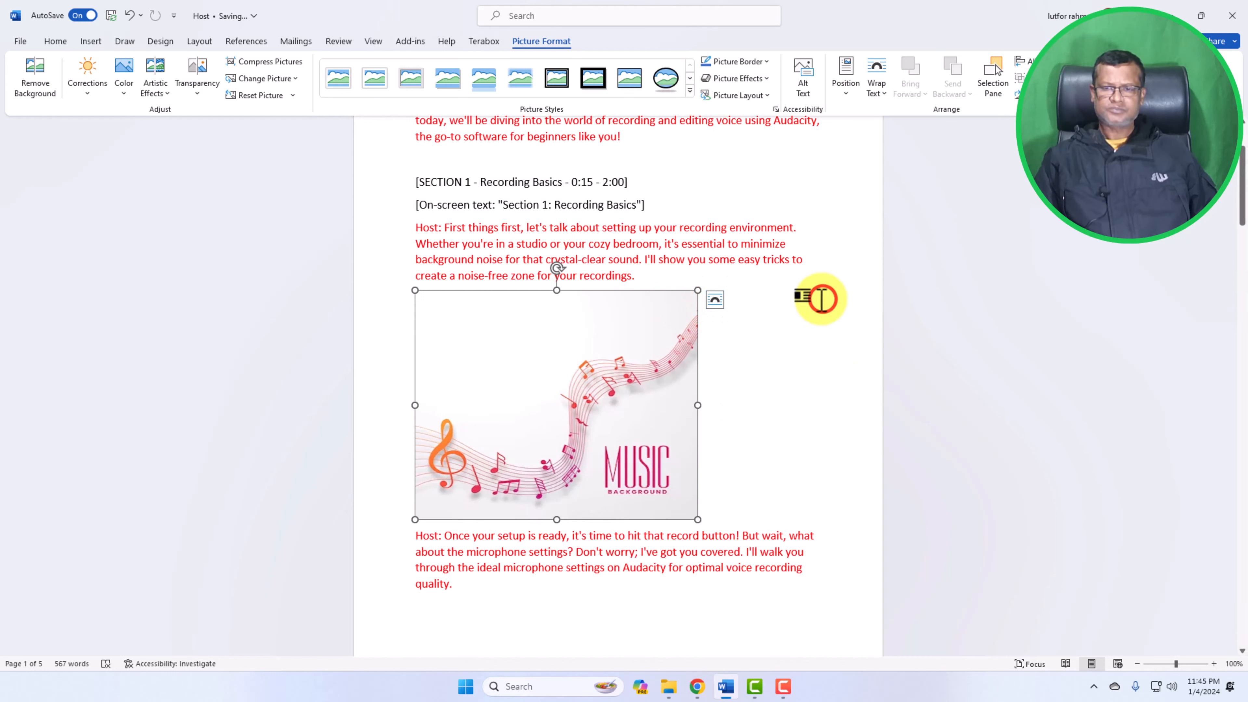
{"action": "left_click", "coordinate": [718, 305]}
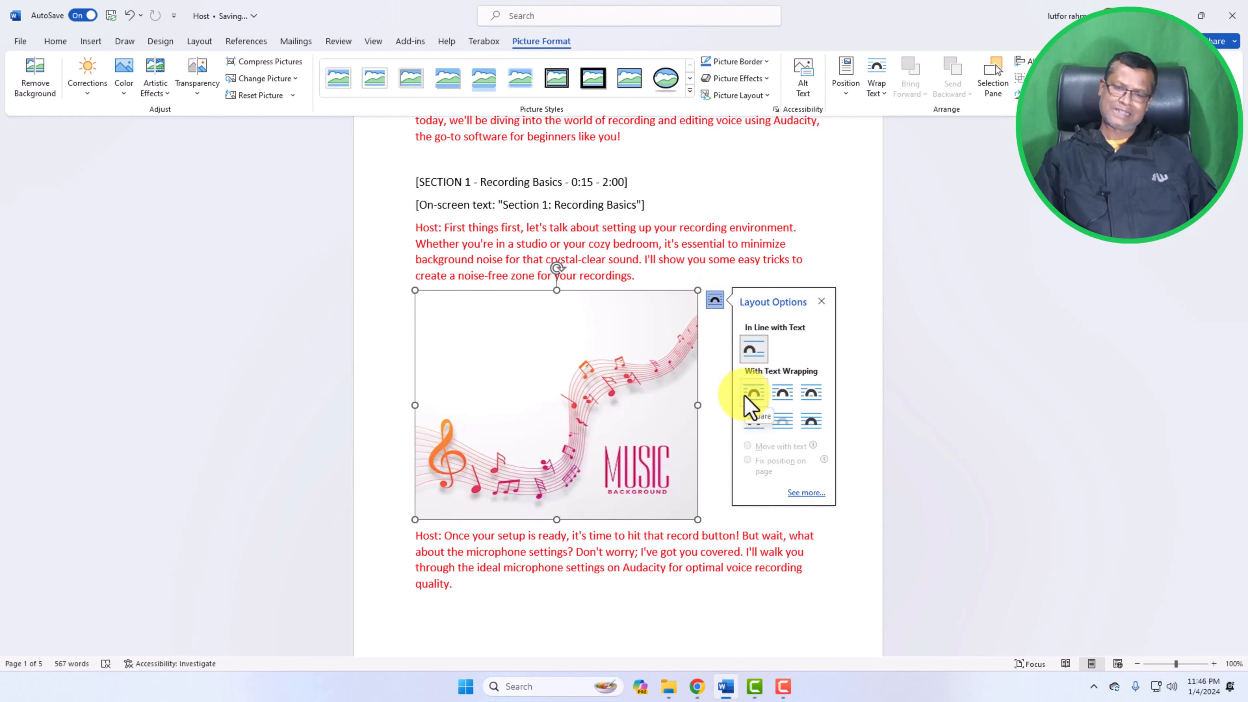
{"action": "left_click", "coordinate": [824, 299]}
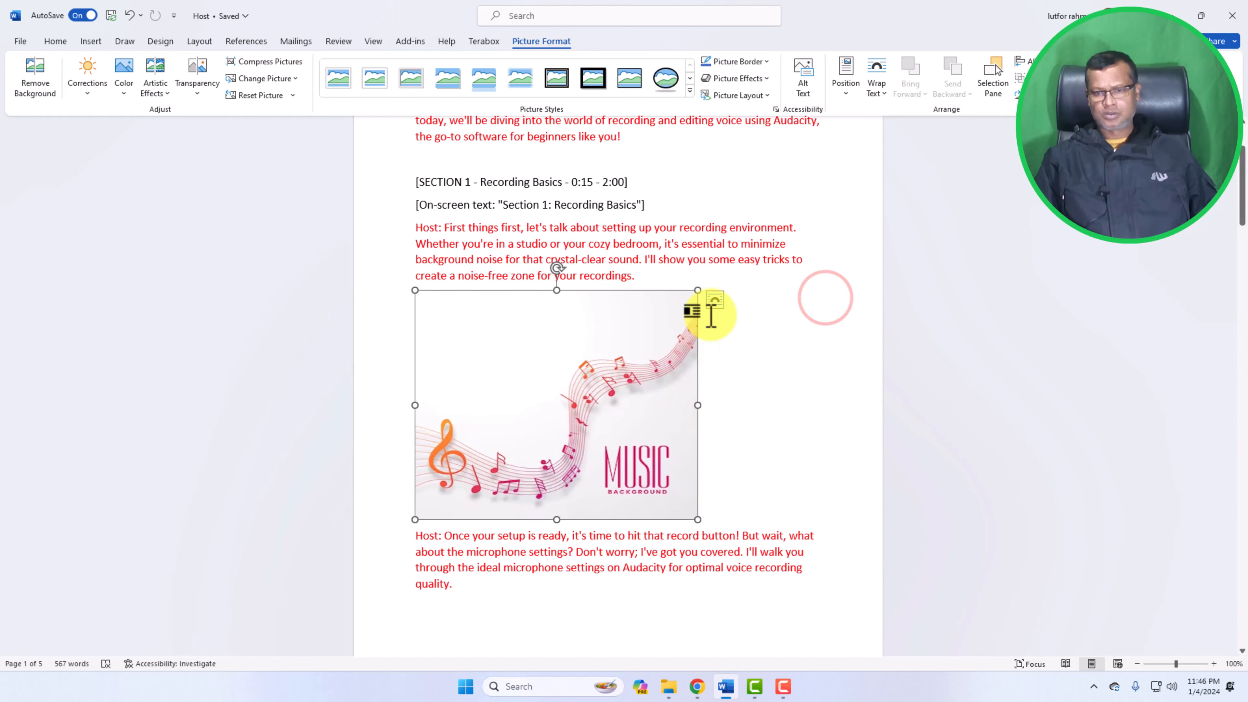
{"action": "mouse_move", "coordinate": [698, 292]}
{"action": "left_mouse_down"}
{"action": "mouse_move", "coordinate": [769, 290]}
{"action": "mouse_move", "coordinate": [699, 290]}
{"action": "left_mouse_up"}
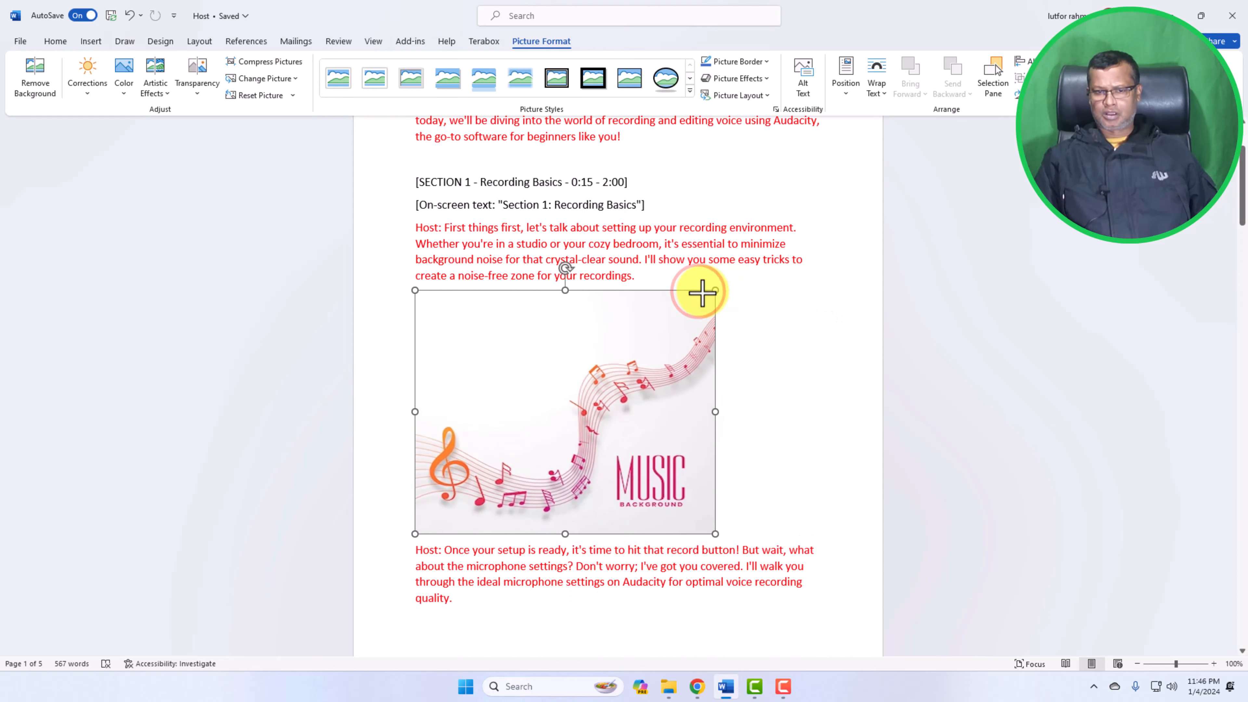
{"action": "left_click_drag", "start_coordinate": [700, 404], "coordinate": [810, 401]}
{"action": "left_click", "coordinate": [847, 388]}
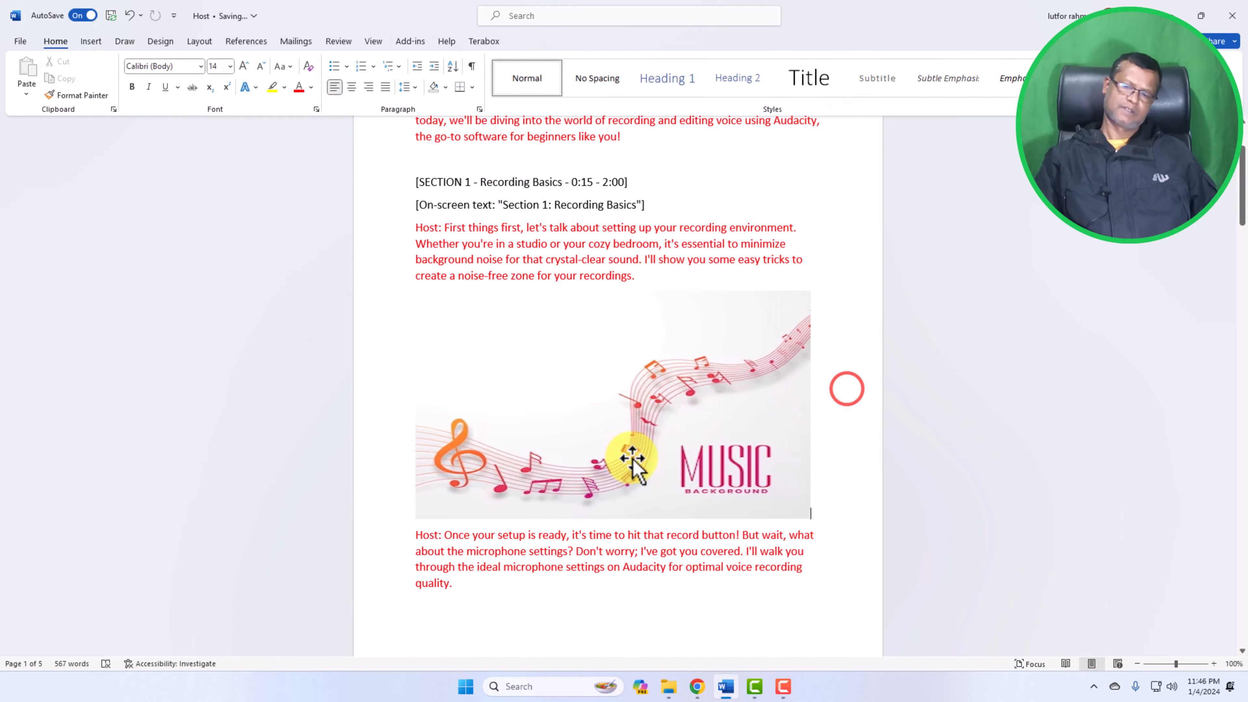
Open the Stock Images library from the picture insertion options
{"action": "scroll", "coordinate": [635, 460], "scroll_direction": "down", "scroll_amount": 3}
{"action": "scroll", "coordinate": [635, 460], "scroll_direction": "up", "scroll_amount": 4}
{"action": "scroll", "coordinate": [634, 460], "scroll_direction": "down", "scroll_amount": 3}
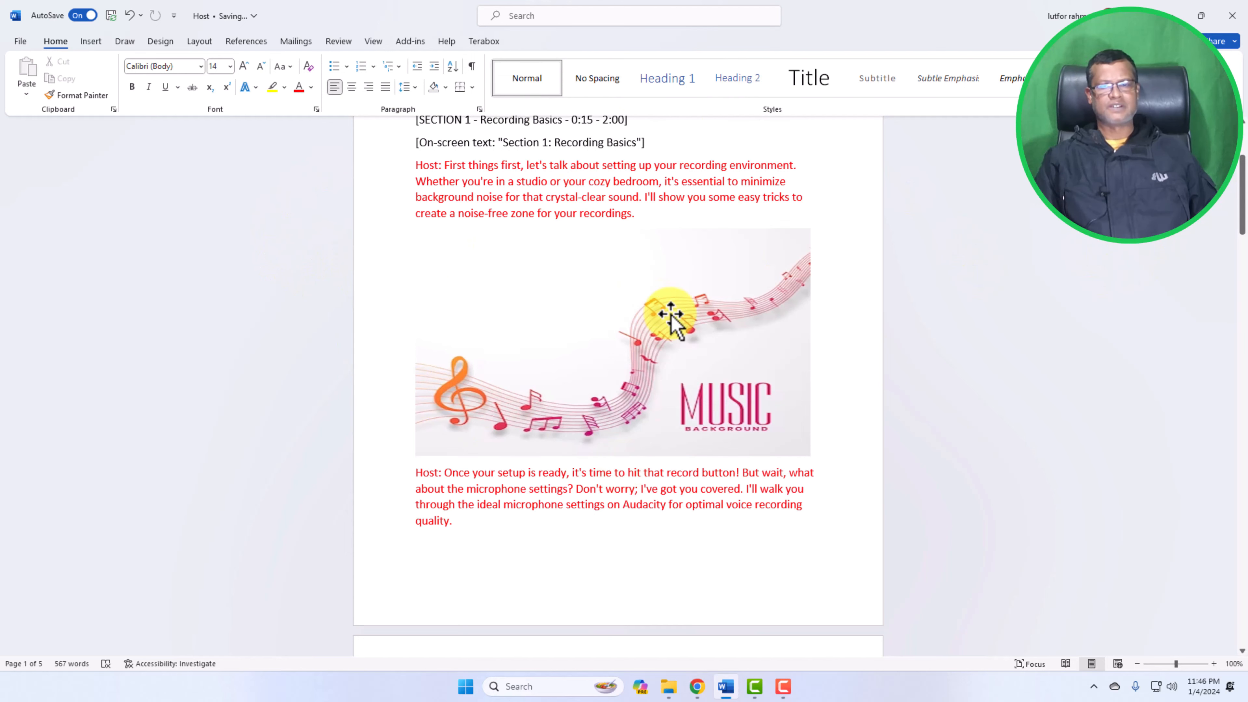
{"action": "scroll", "coordinate": [669, 315], "scroll_direction": "up", "scroll_amount": 1}
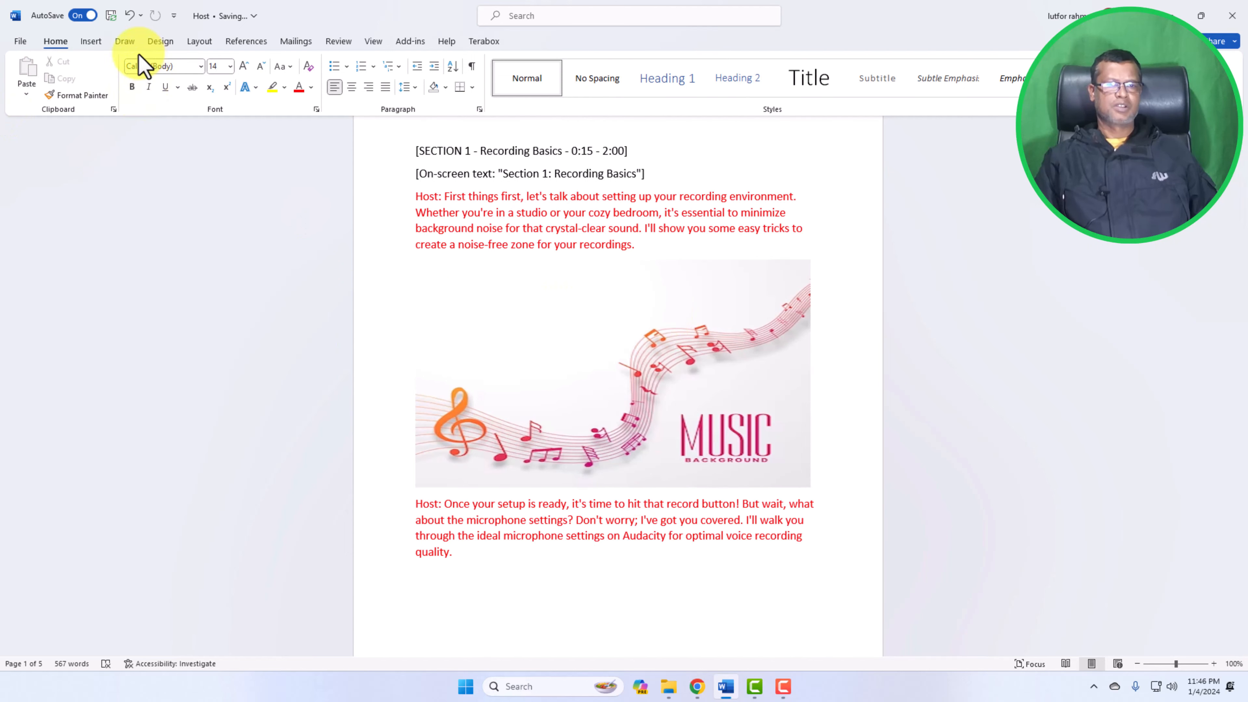
{"action": "left_click", "coordinate": [97, 42]}
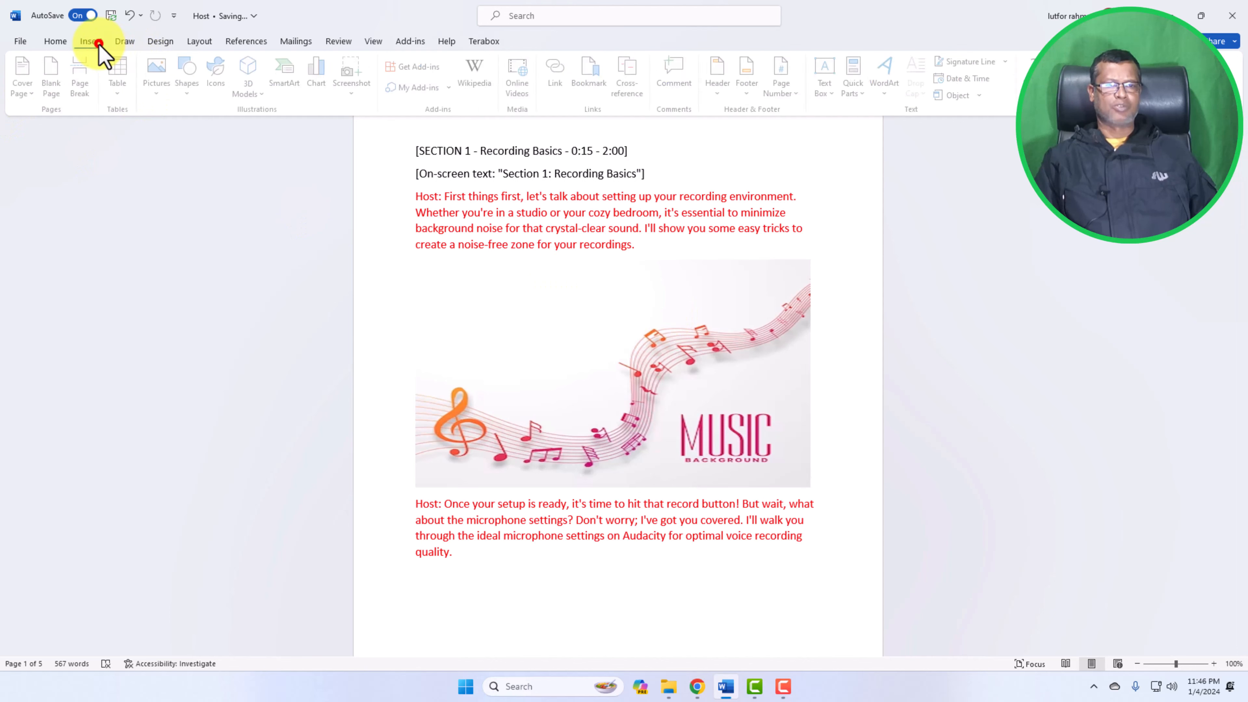
{"action": "left_click", "coordinate": [161, 91]}
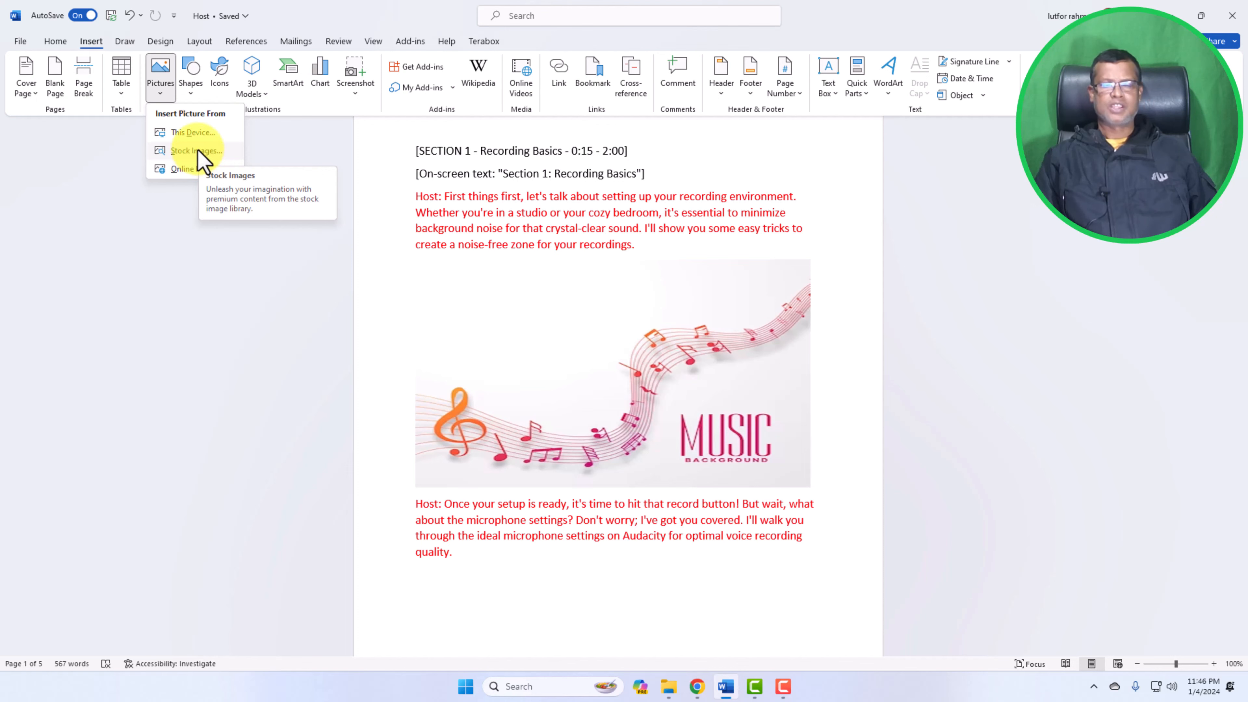
{"action": "left_click", "coordinate": [199, 153]}
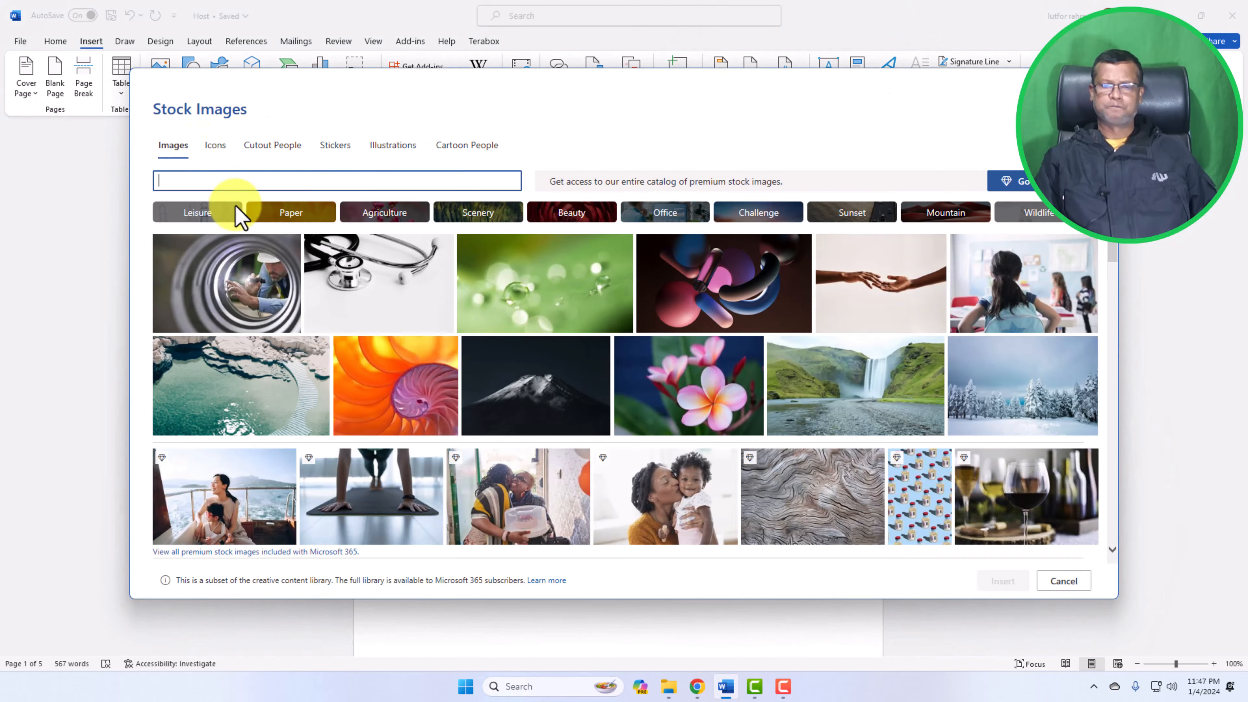
Browse the Stock Images library's Images, Icons, Cutout People, Stickers, Illustrations and Cartoon People categories
{"action": "scroll", "coordinate": [512, 384], "scroll_direction": "down", "scroll_amount": 5}
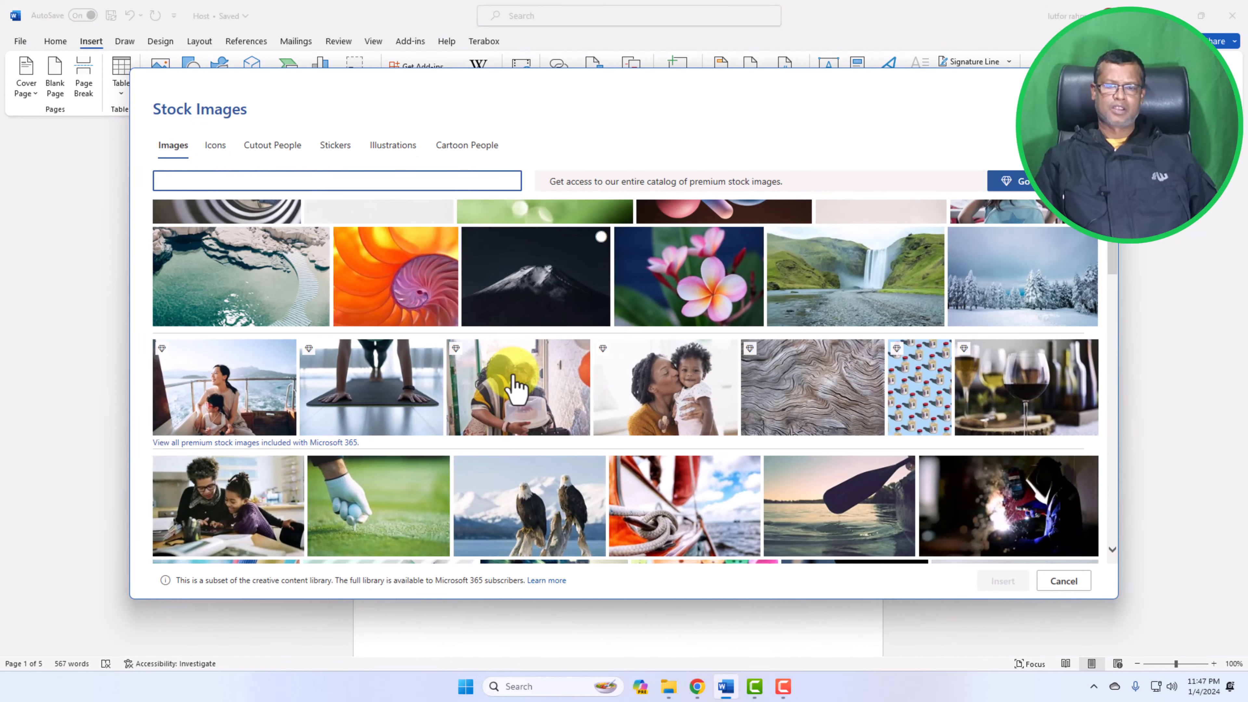
{"action": "scroll", "coordinate": [512, 388], "scroll_direction": "up", "scroll_amount": 4}
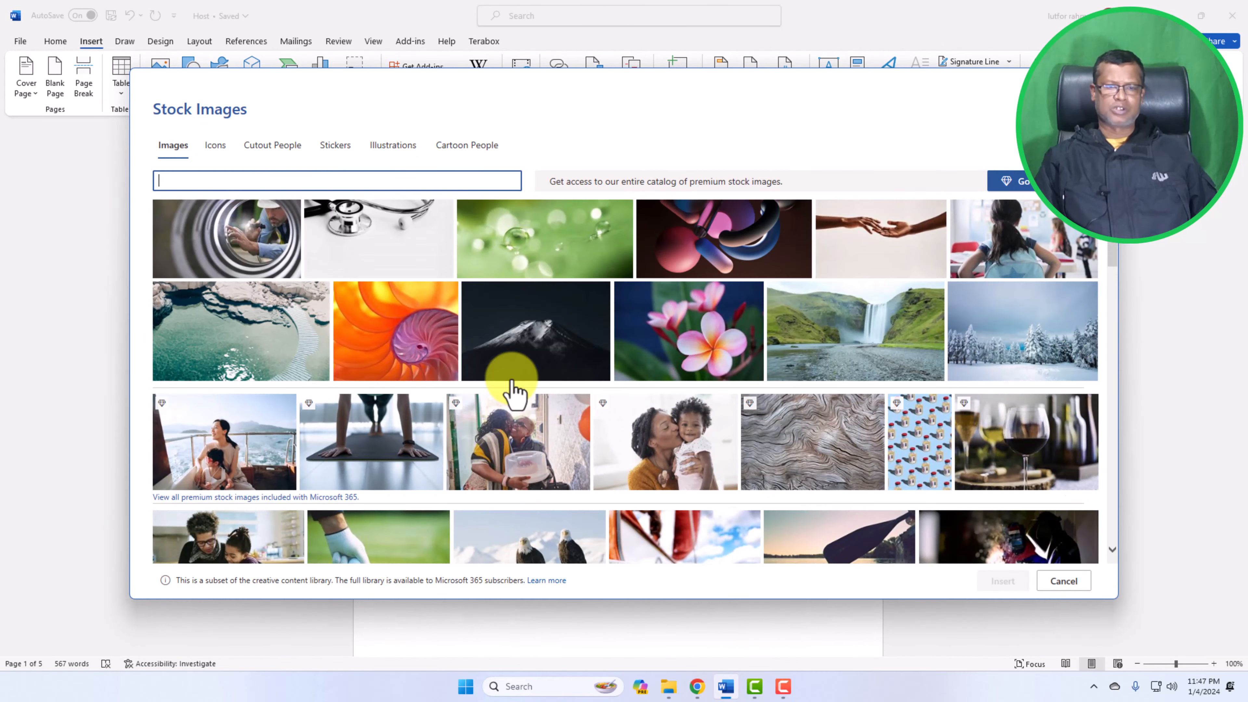
{"action": "scroll", "coordinate": [511, 389], "scroll_direction": "up", "scroll_amount": 1}
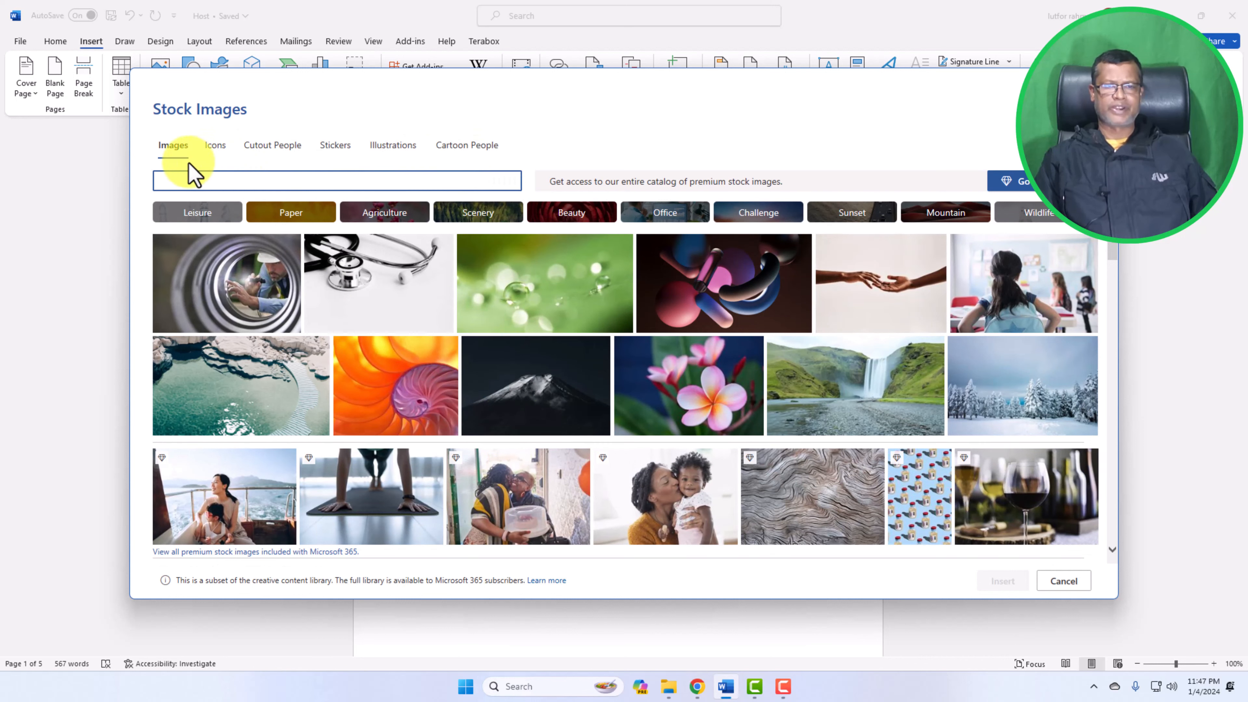
{"action": "left_click", "coordinate": [216, 156]}
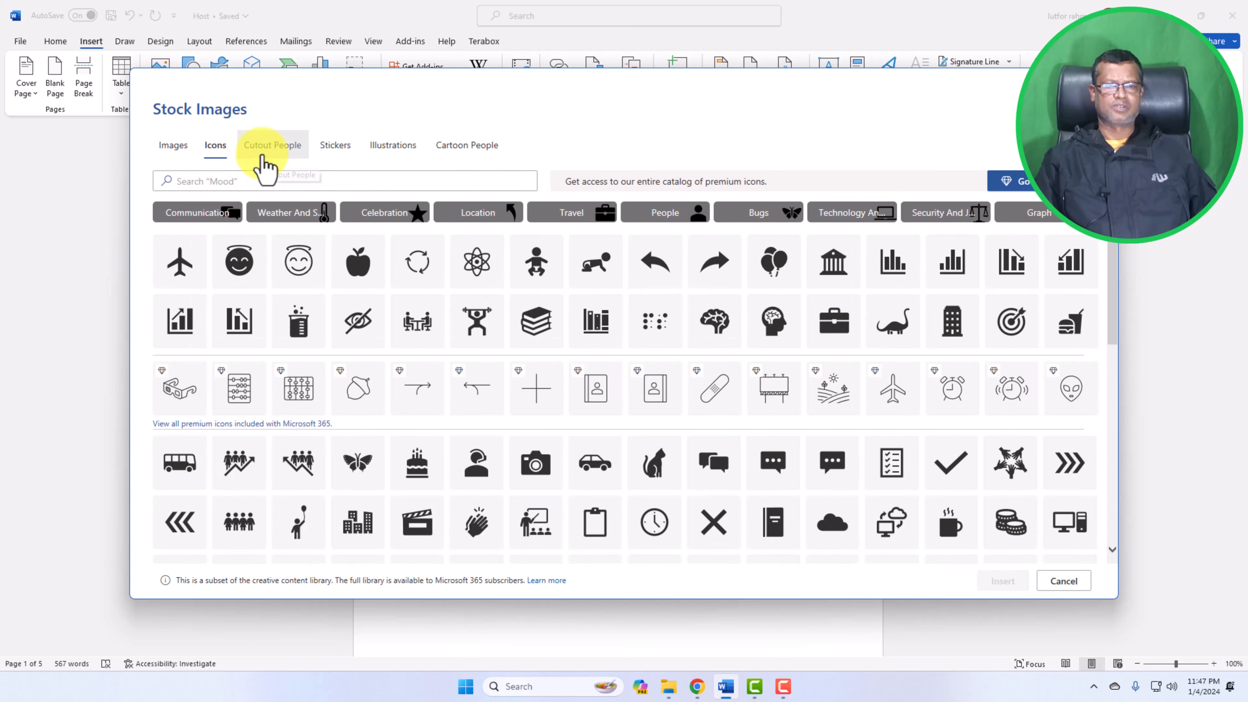
{"action": "left_click", "coordinate": [262, 154]}
{"action": "left_click", "coordinate": [335, 155]}
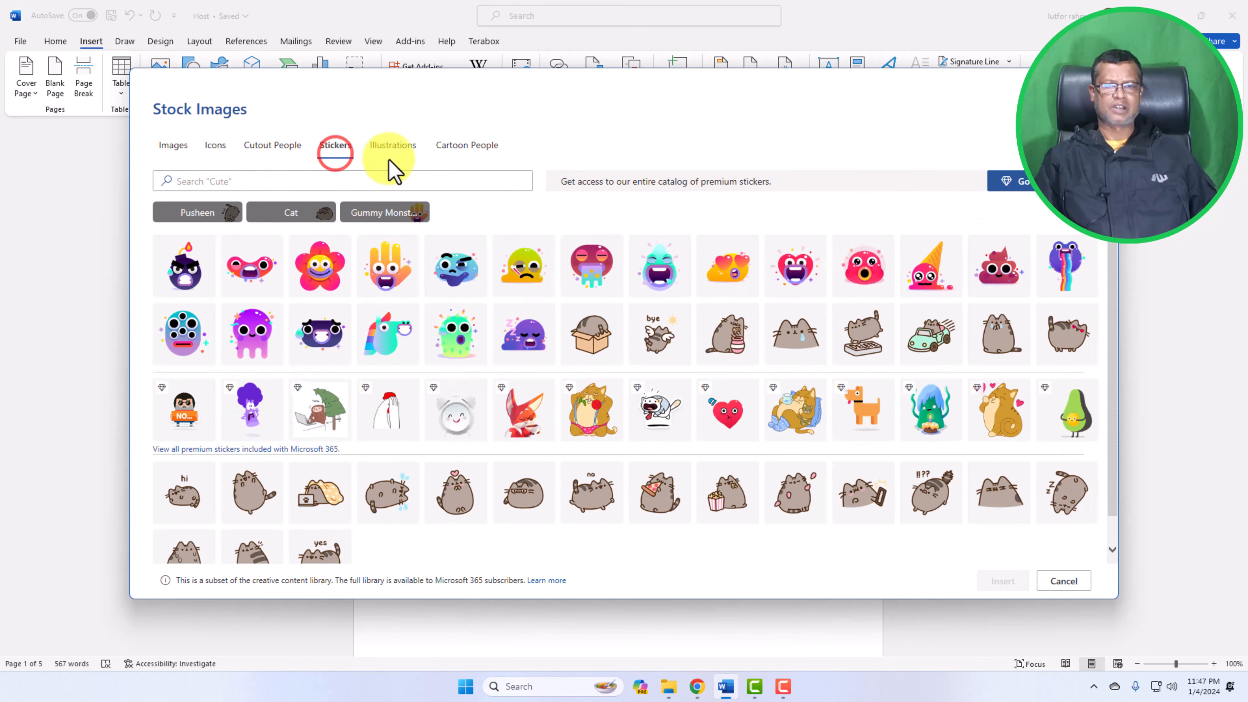
{"action": "left_click", "coordinate": [394, 154]}
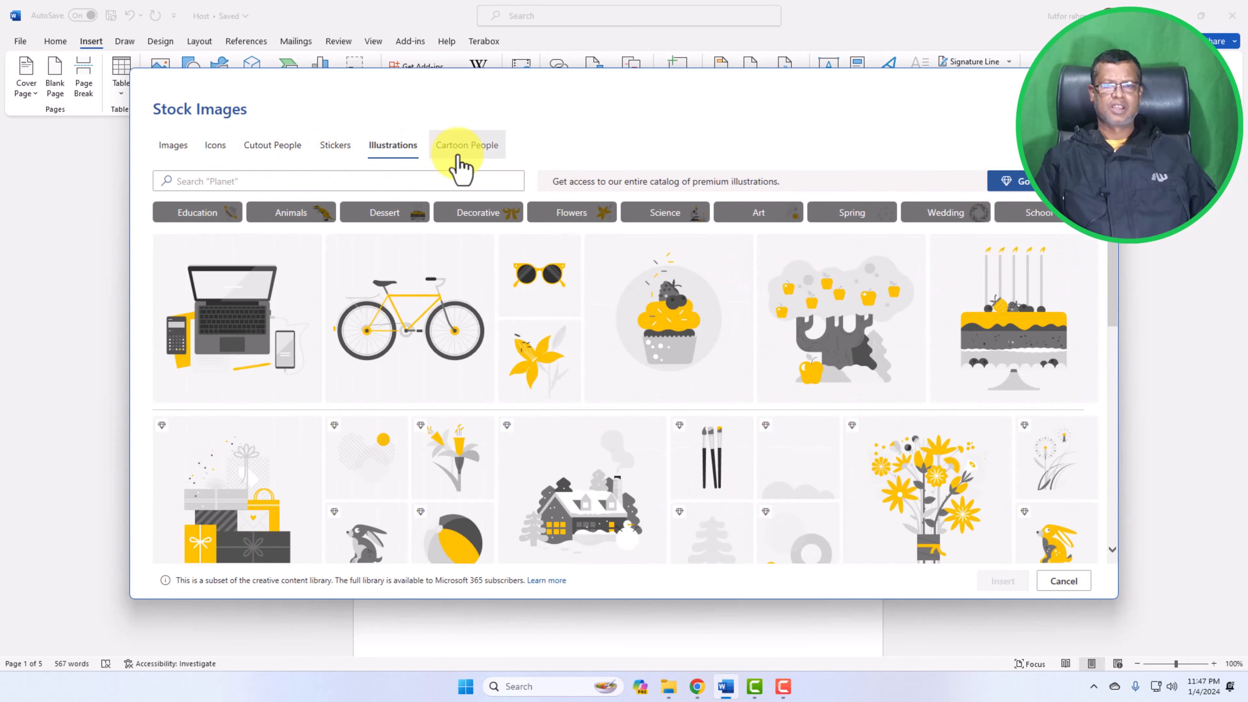
{"action": "left_click", "coordinate": [457, 154]}
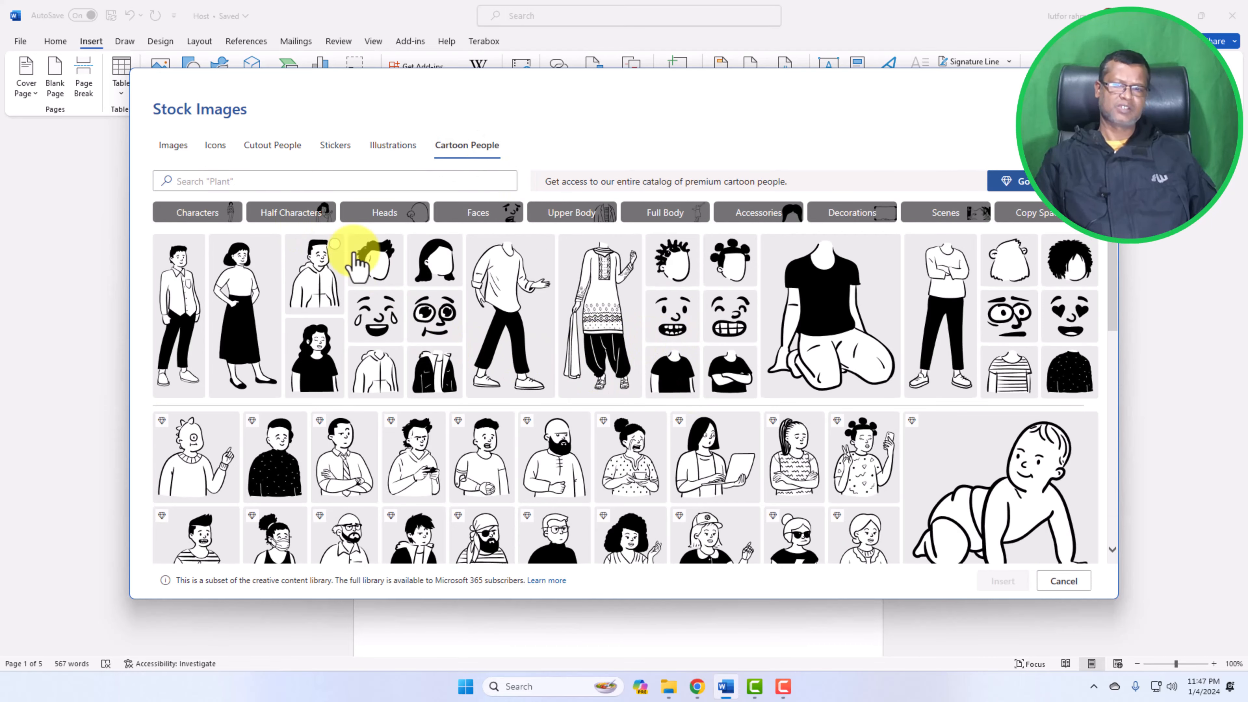
{"action": "scroll", "coordinate": [683, 340], "scroll_direction": "down", "scroll_amount": 4}
{"action": "scroll", "coordinate": [683, 339], "scroll_direction": "up", "scroll_amount": 4}
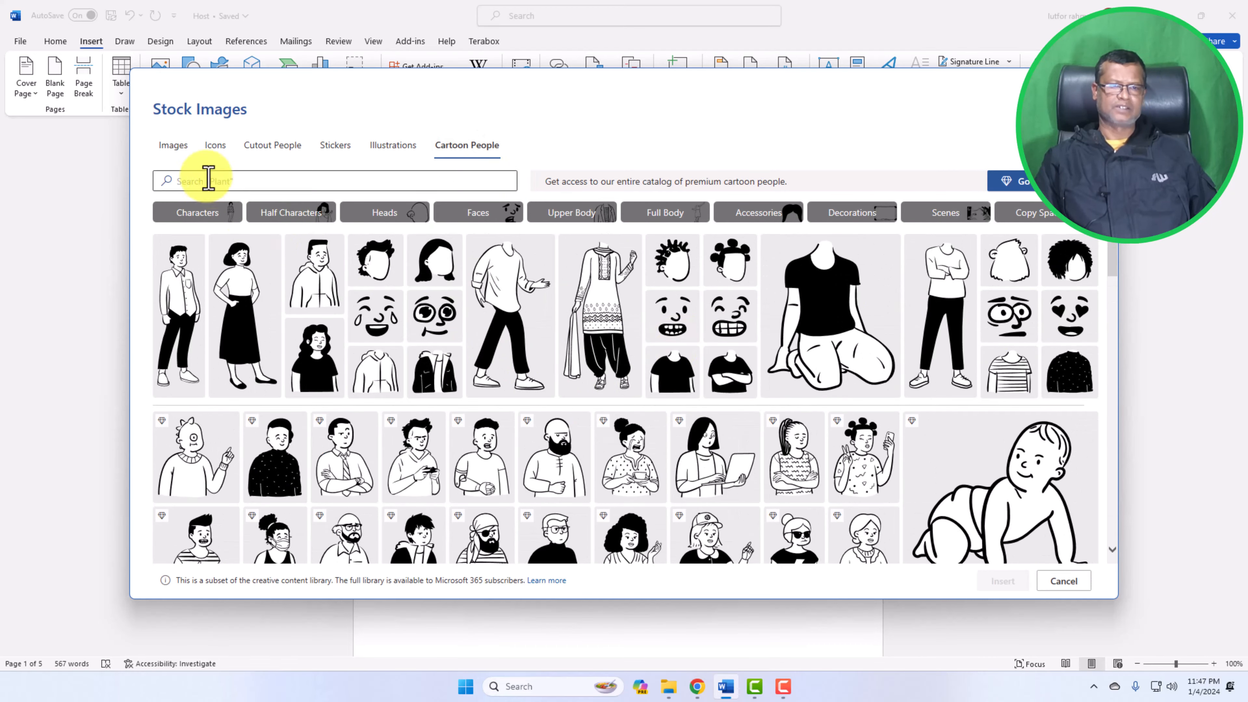
{"action": "left_click", "coordinate": [183, 148]}
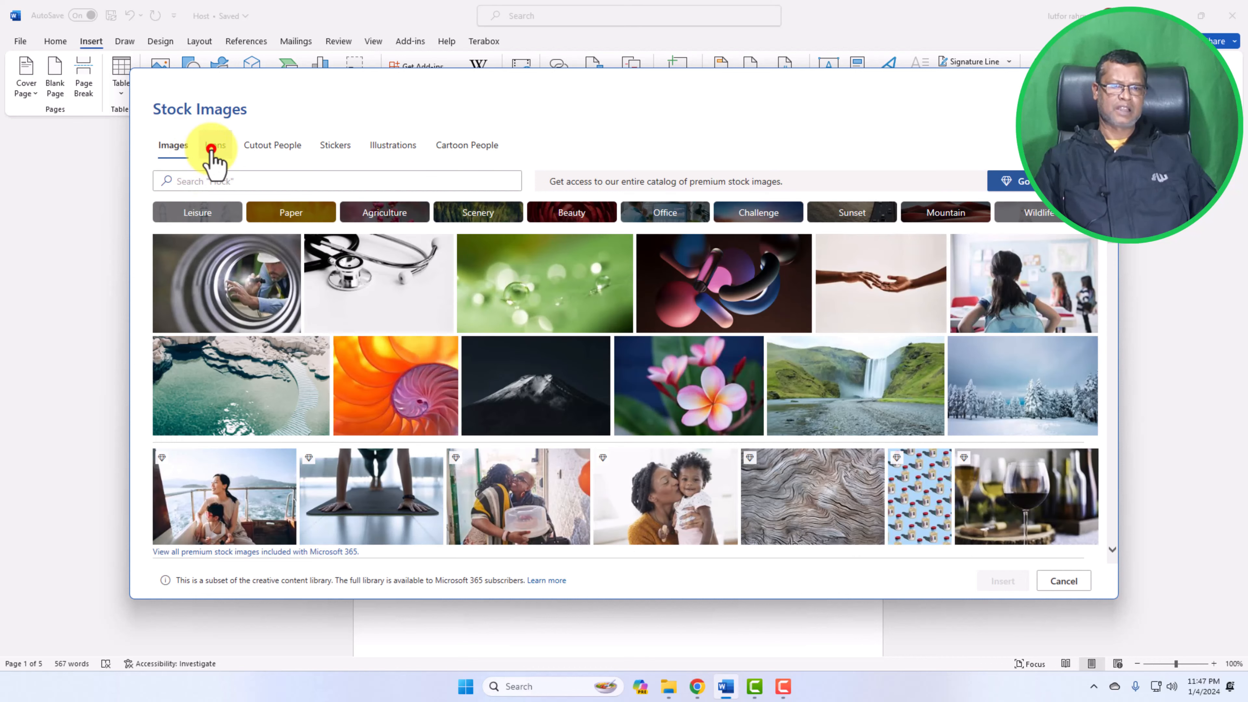
{"action": "left_click", "coordinate": [213, 149]}
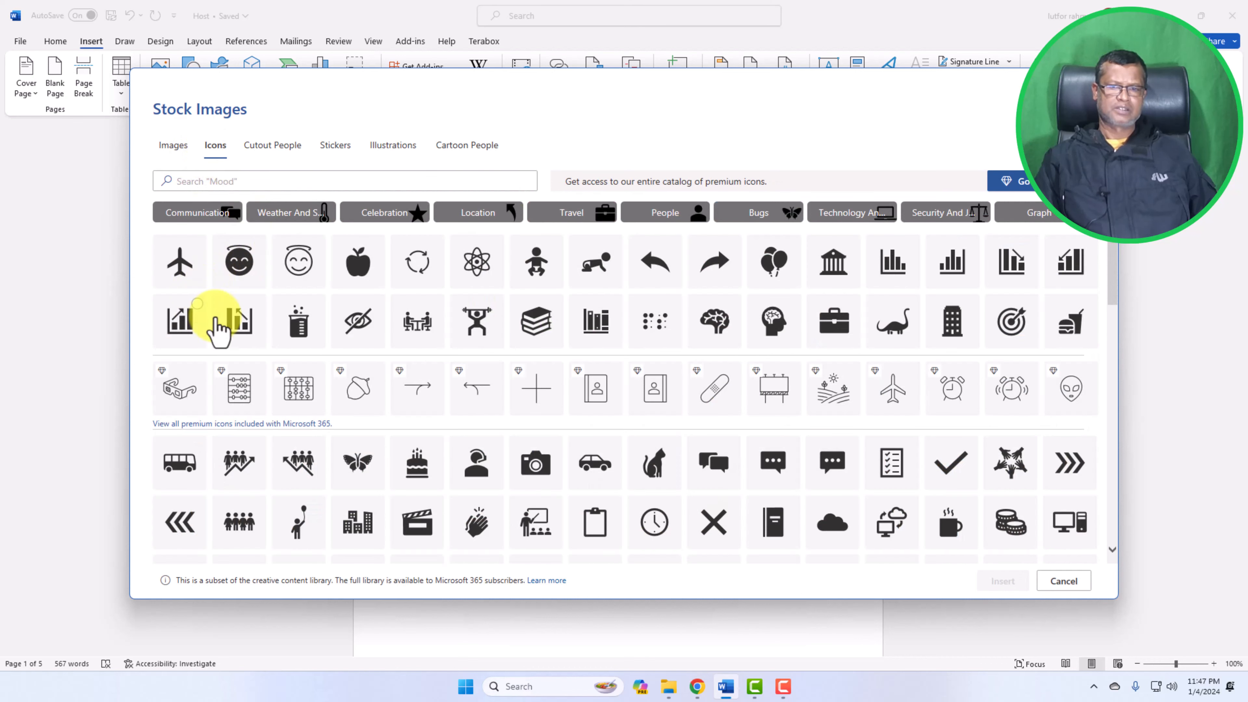
Insert the classical building icon below the music picture and enlarge it to about 1.38 inches square
{"action": "left_click", "coordinate": [835, 263]}
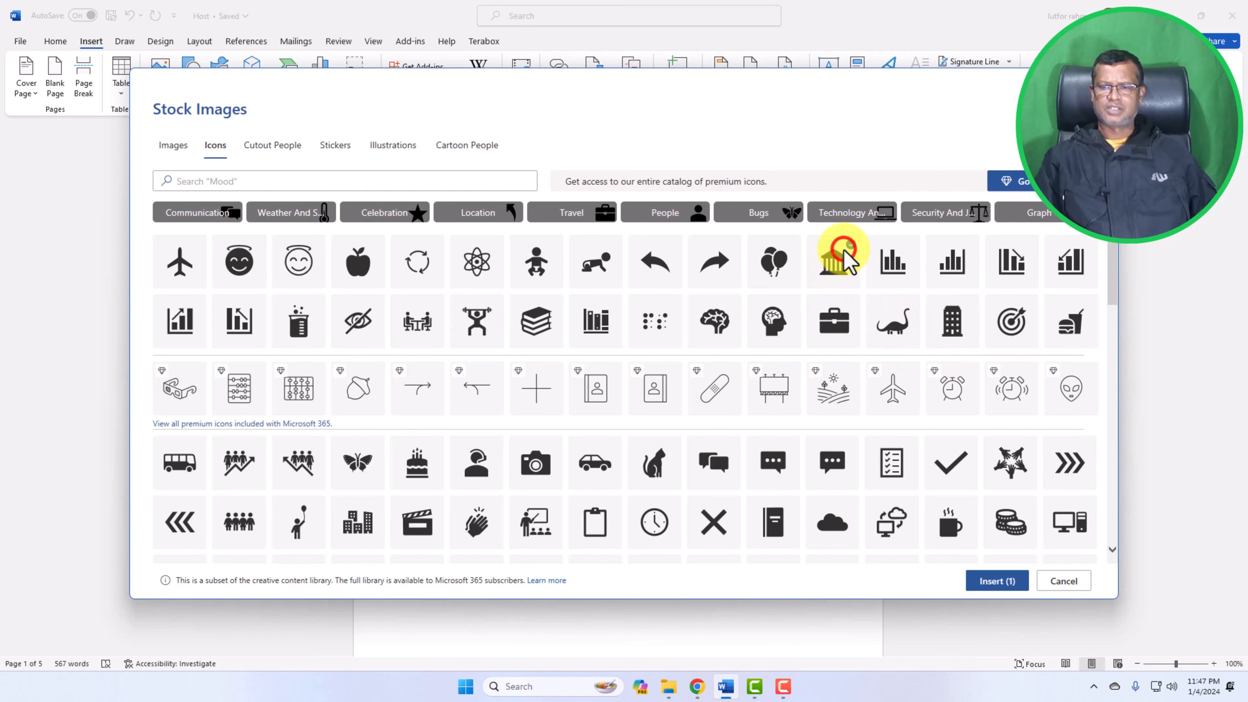
{"action": "left_click", "coordinate": [991, 586]}
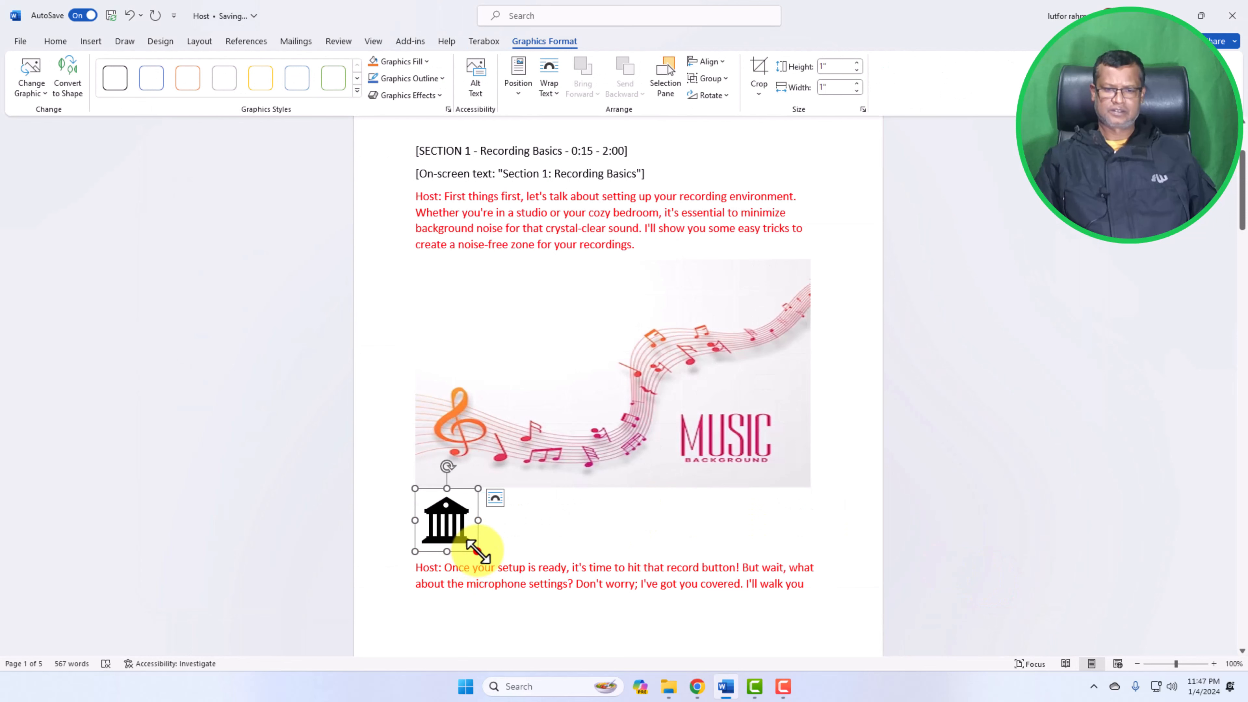
{"action": "left_click_drag", "start_coordinate": [476, 552], "coordinate": [605, 617]}
{"action": "left_click_drag", "start_coordinate": [523, 590], "coordinate": [501, 575]}
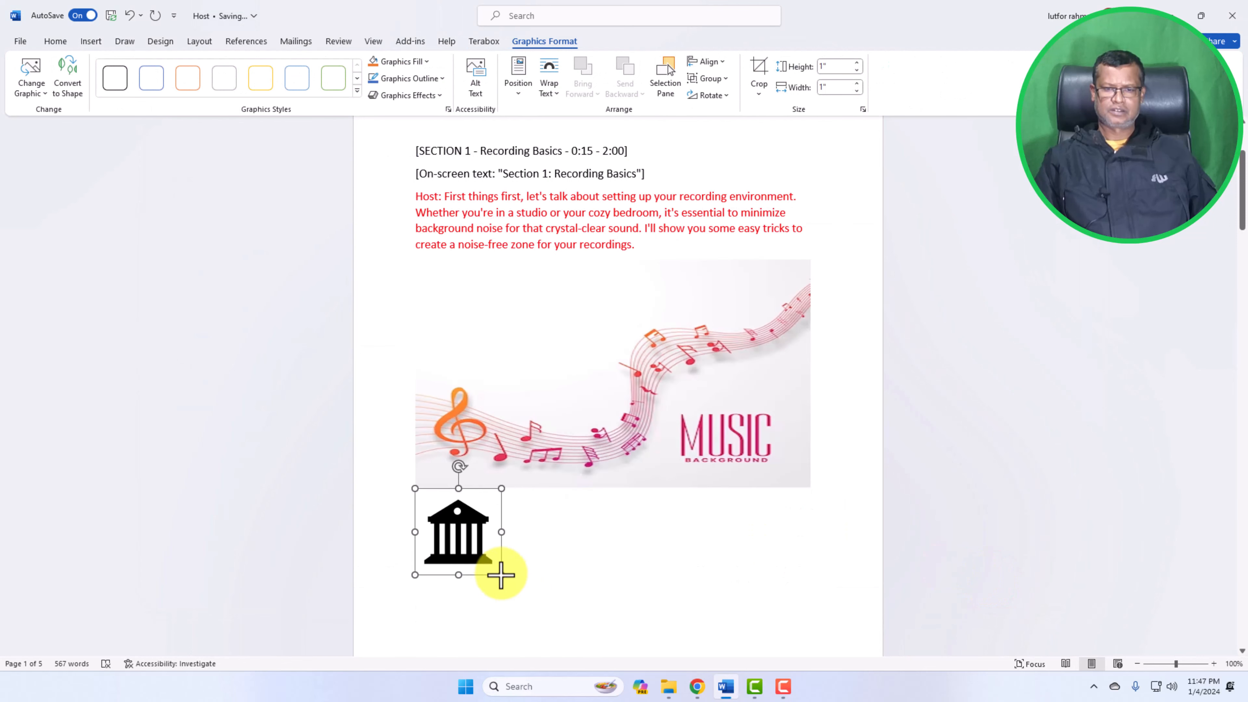
{"action": "scroll", "coordinate": [565, 569], "scroll_direction": "down", "scroll_amount": 1}
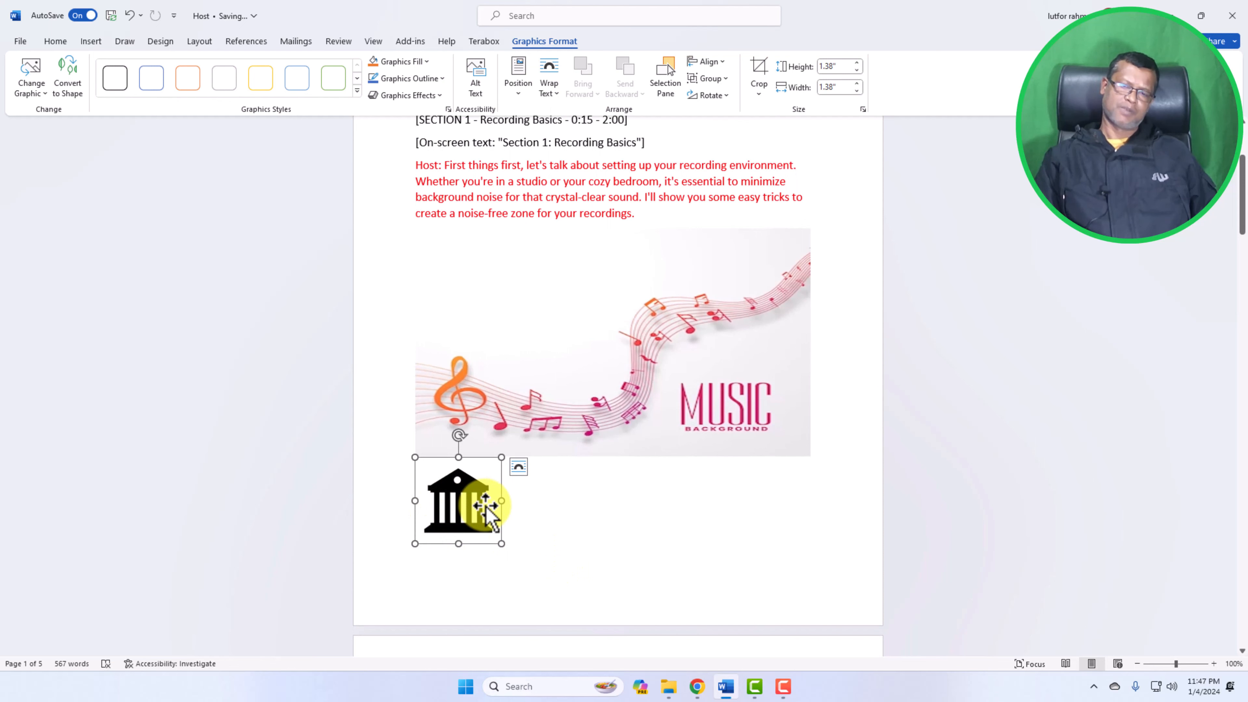
{"action": "scroll", "coordinate": [486, 511], "scroll_direction": "up", "scroll_amount": 1}
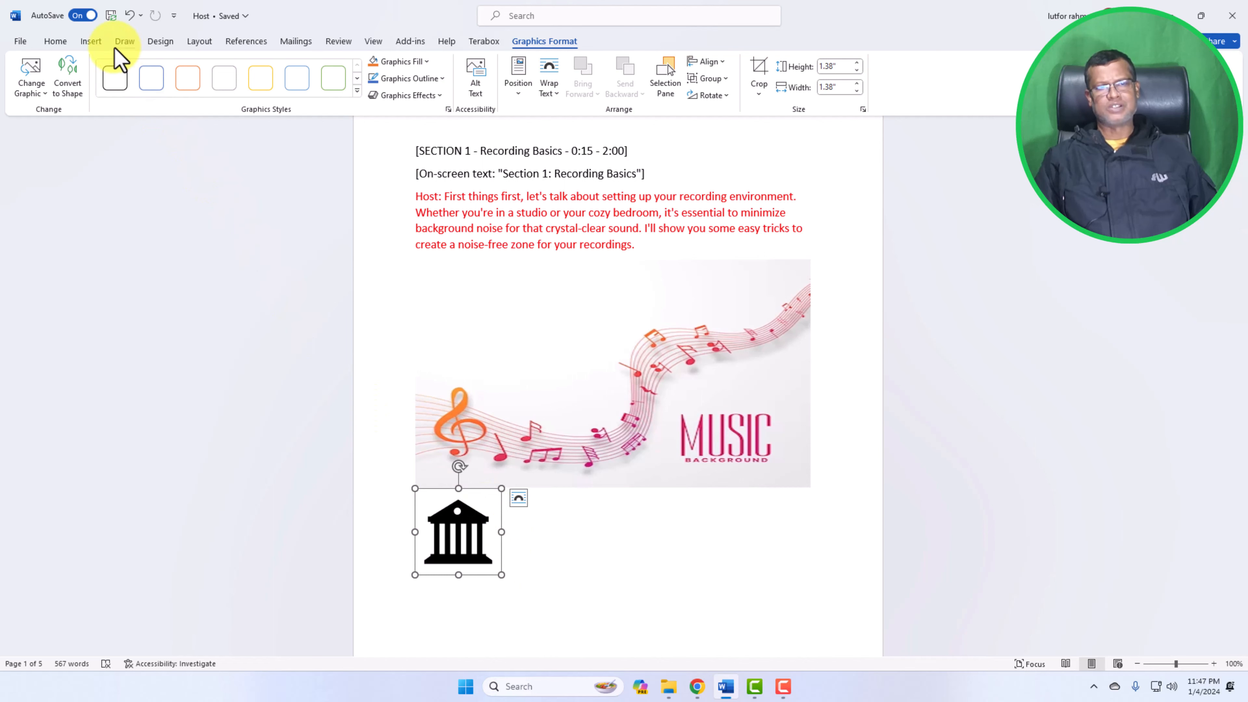
Open Online Pictures and search the web images for mango
{"action": "left_click", "coordinate": [99, 43]}
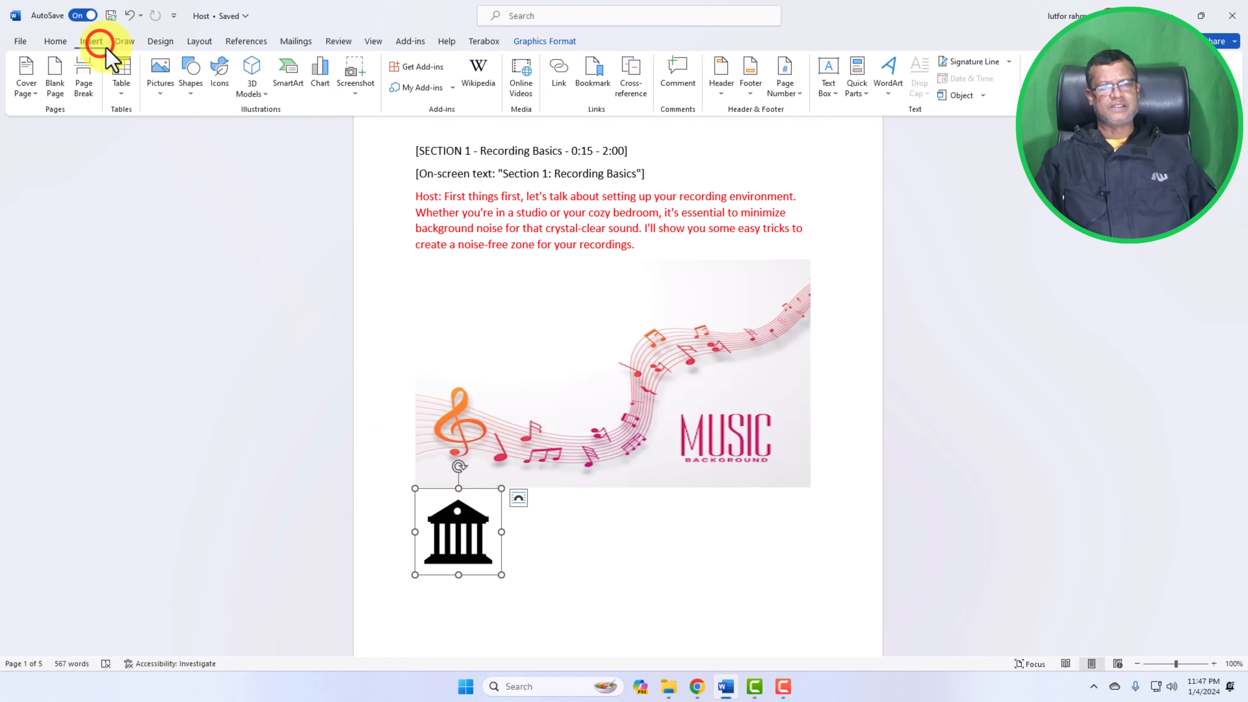
{"action": "left_click", "coordinate": [162, 95]}
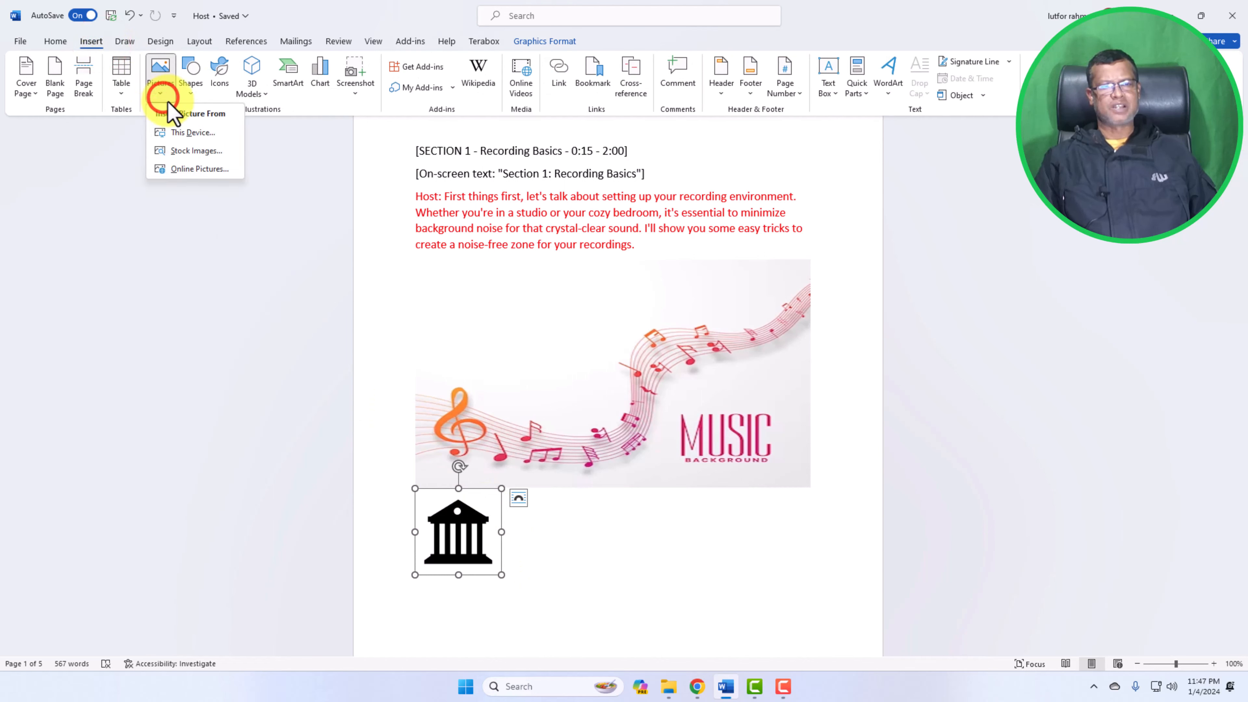
{"action": "left_click", "coordinate": [199, 169]}
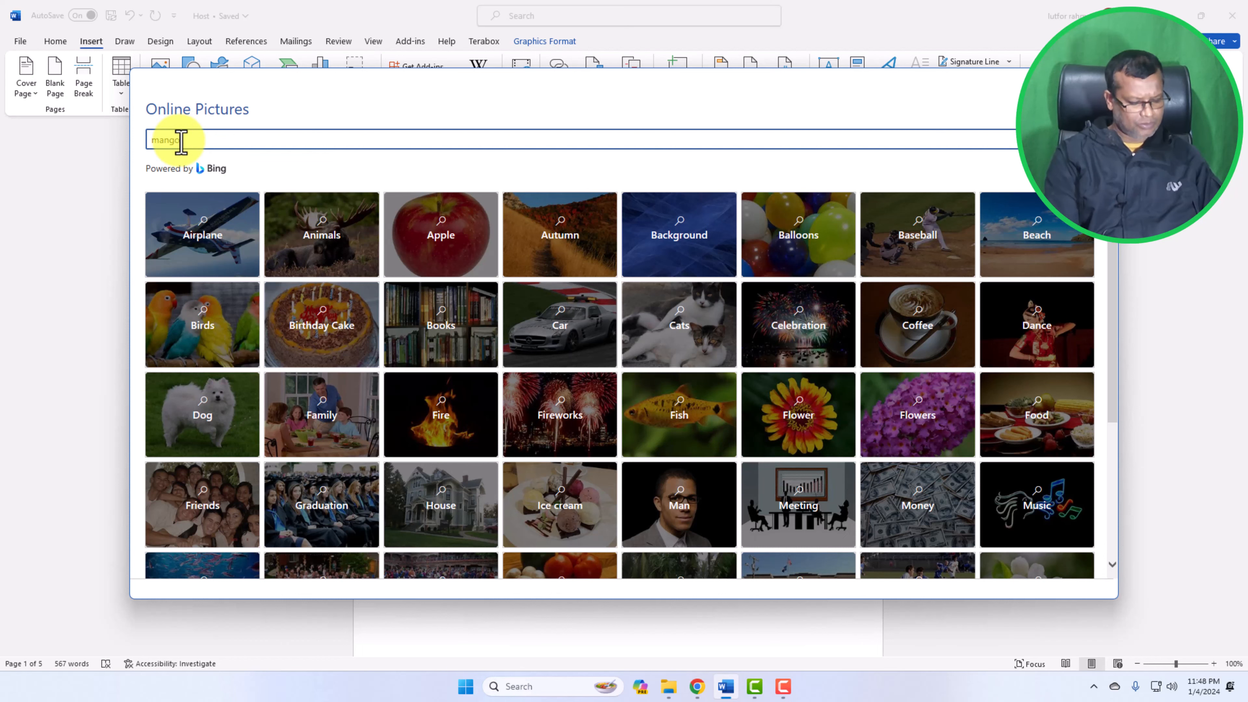
{"action": "key", "text": "Return"}
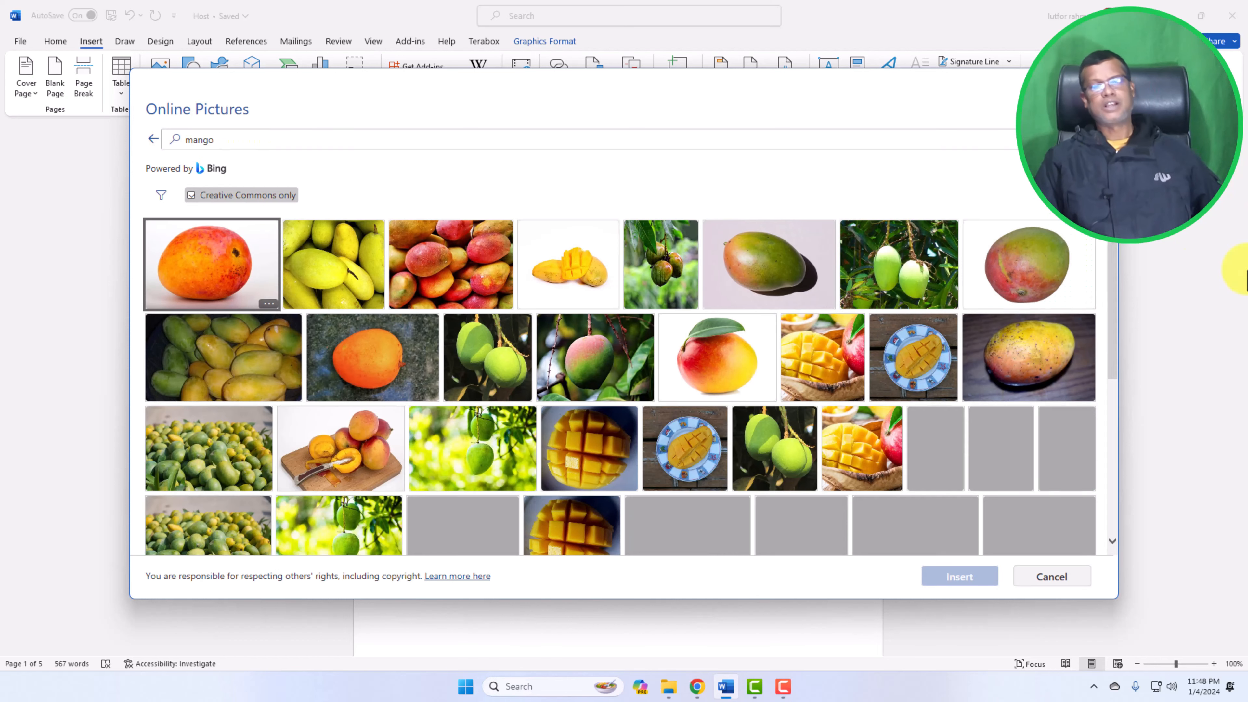
Insert the orange mango photo on a dark mottled background from the results in place of the selected icon
{"action": "scroll", "coordinate": [920, 399], "scroll_direction": "down", "scroll_amount": 2}
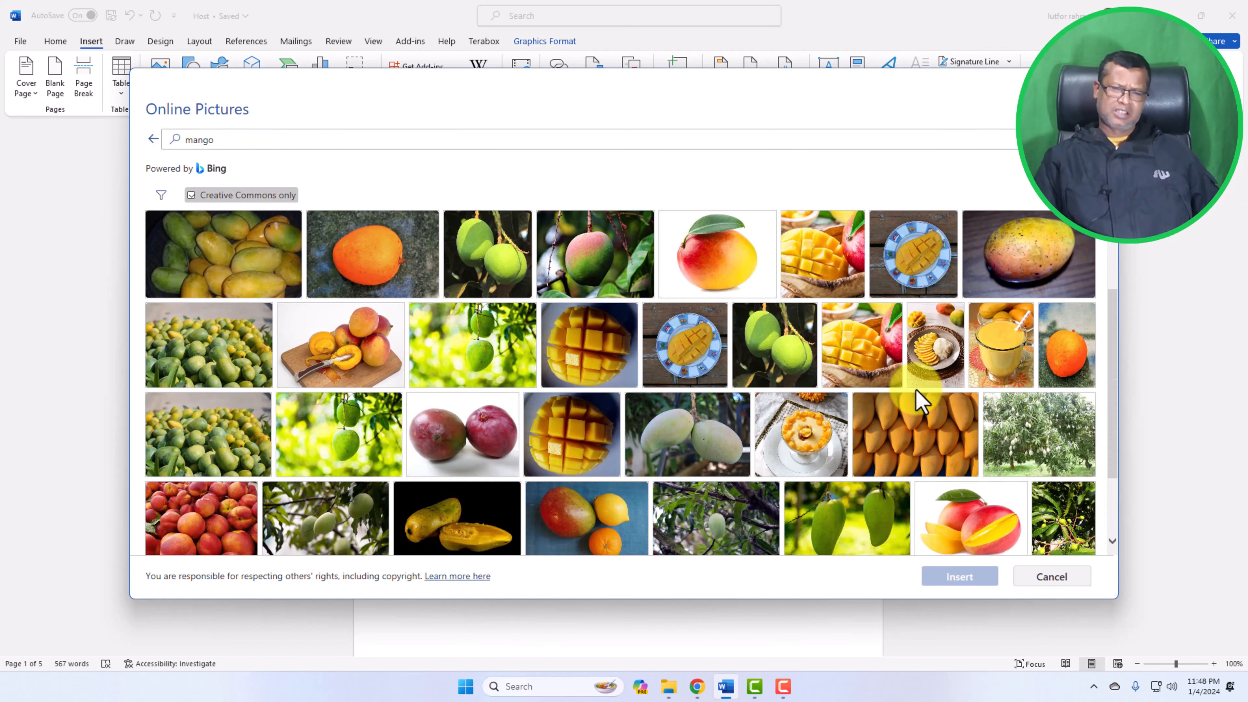
{"action": "scroll", "coordinate": [892, 399], "scroll_direction": "down", "scroll_amount": 2}
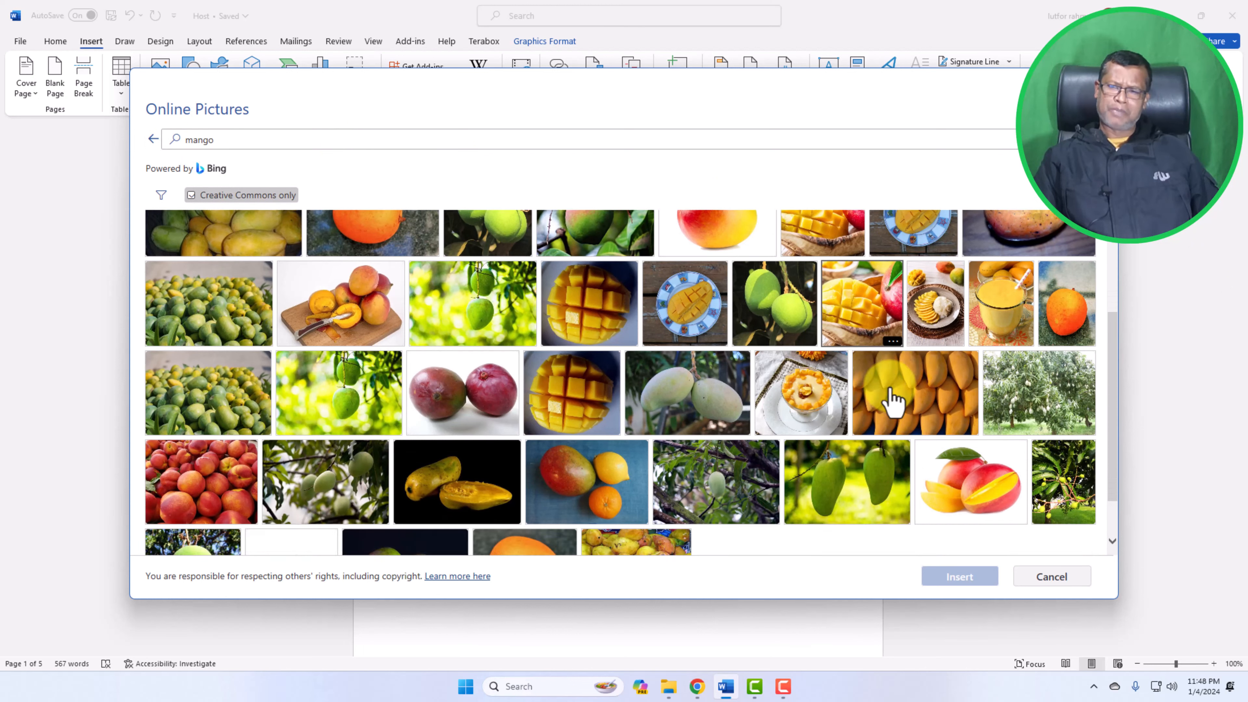
{"action": "scroll", "coordinate": [893, 401], "scroll_direction": "up", "scroll_amount": 4}
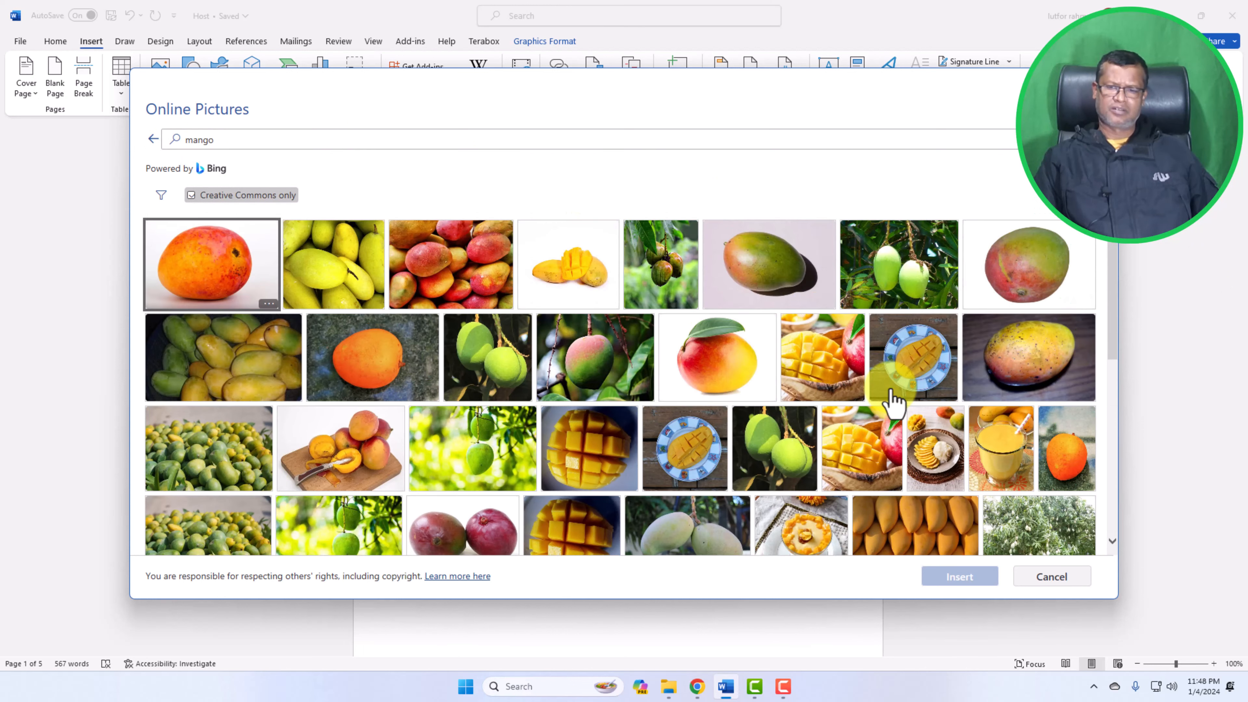
{"action": "scroll", "coordinate": [892, 401], "scroll_direction": "down", "scroll_amount": 6}
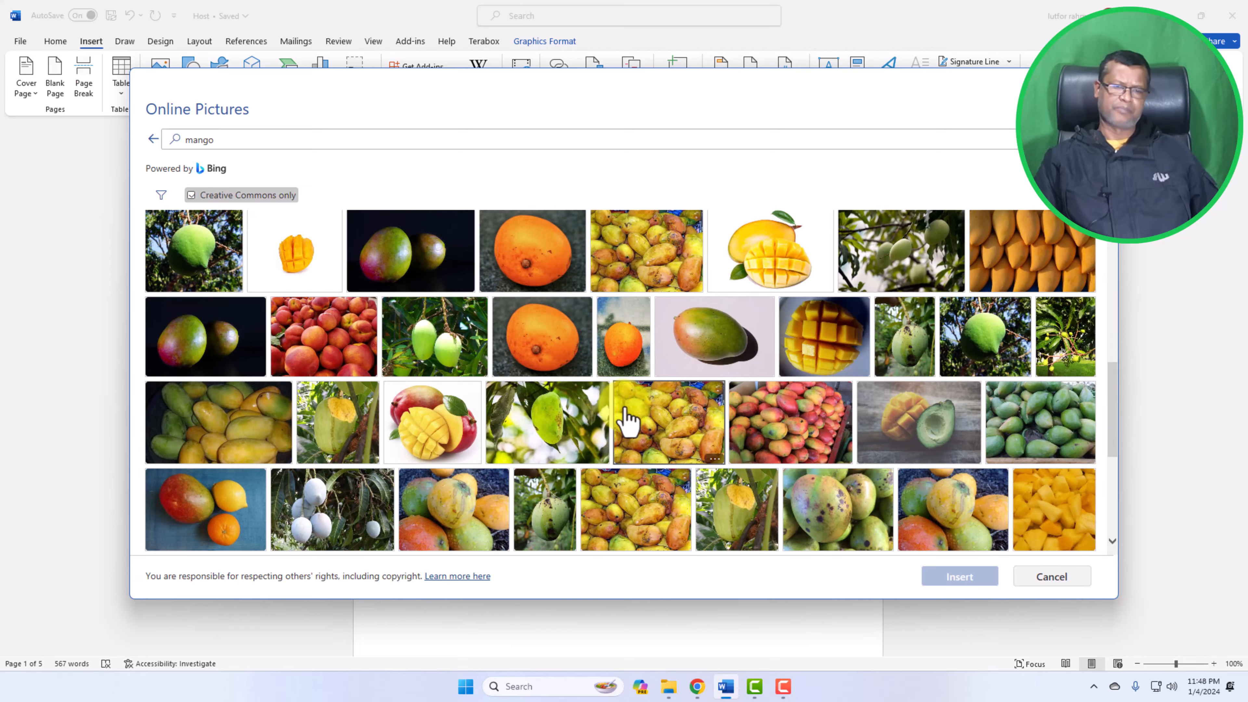
{"action": "scroll", "coordinate": [624, 418], "scroll_direction": "up", "scroll_amount": 6}
{"action": "left_click", "coordinate": [372, 366]}
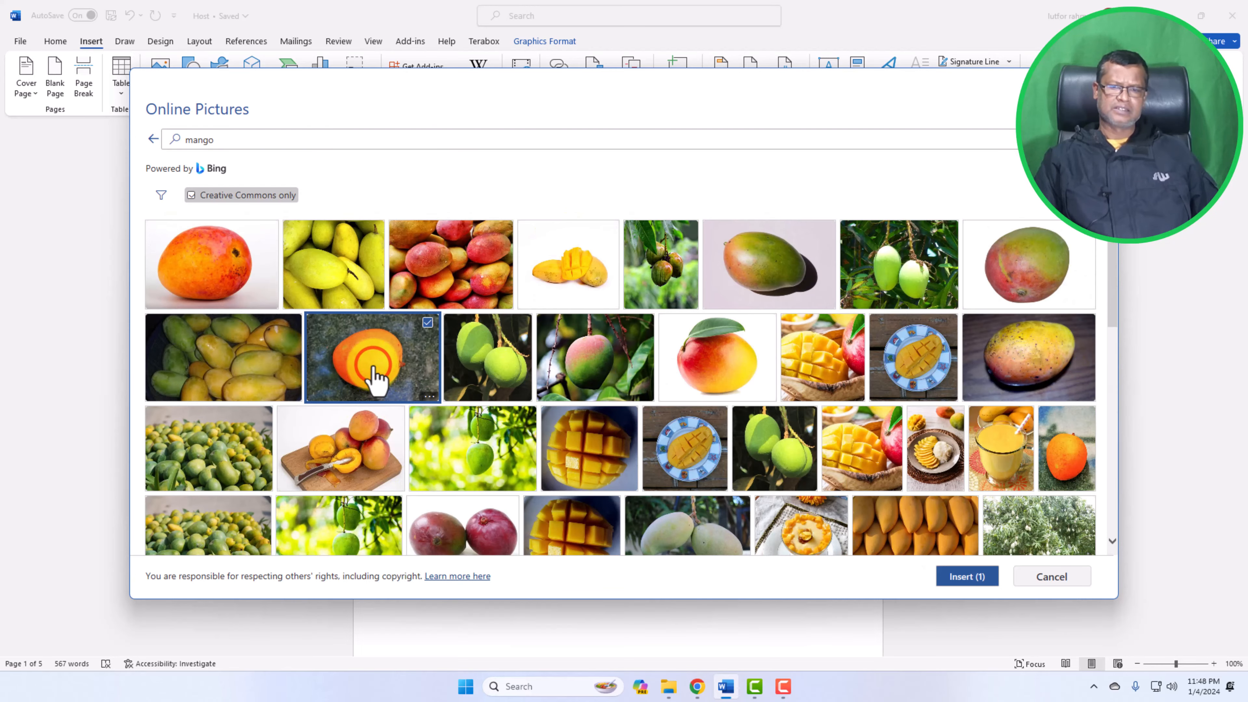
{"action": "left_click", "coordinate": [961, 578]}
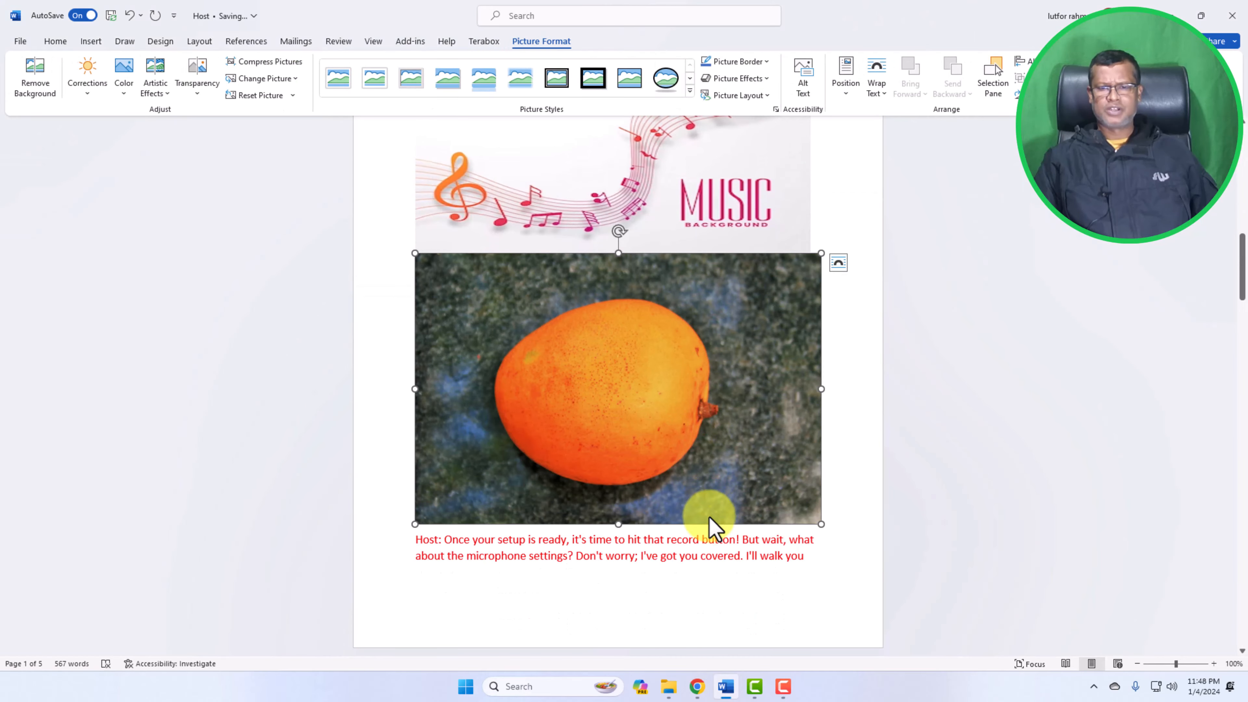
Resize the mango picture so it spans the full width of the text column
{"action": "scroll", "coordinate": [711, 515], "scroll_direction": "down", "scroll_amount": 1}
{"action": "scroll", "coordinate": [697, 440], "scroll_direction": "down", "scroll_amount": 2}
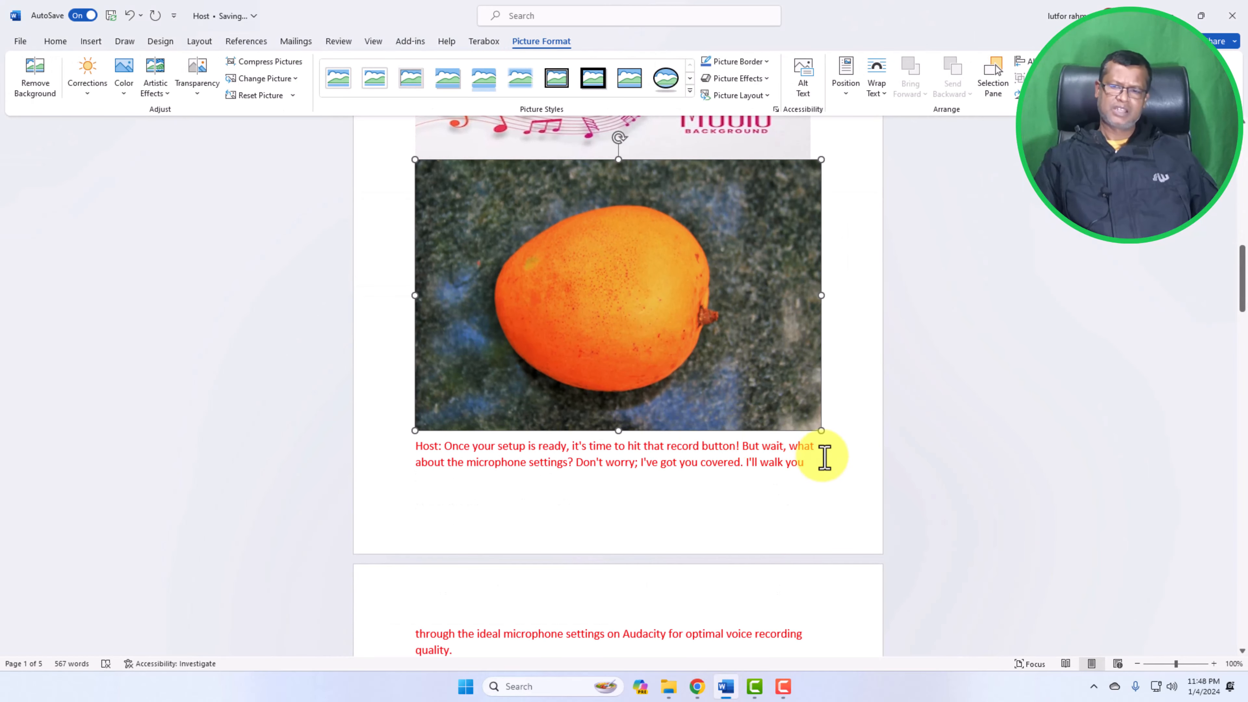
{"action": "left_click_drag", "start_coordinate": [820, 426], "coordinate": [775, 440]}
{"action": "scroll", "coordinate": [789, 470], "scroll_direction": "down", "scroll_amount": 3}
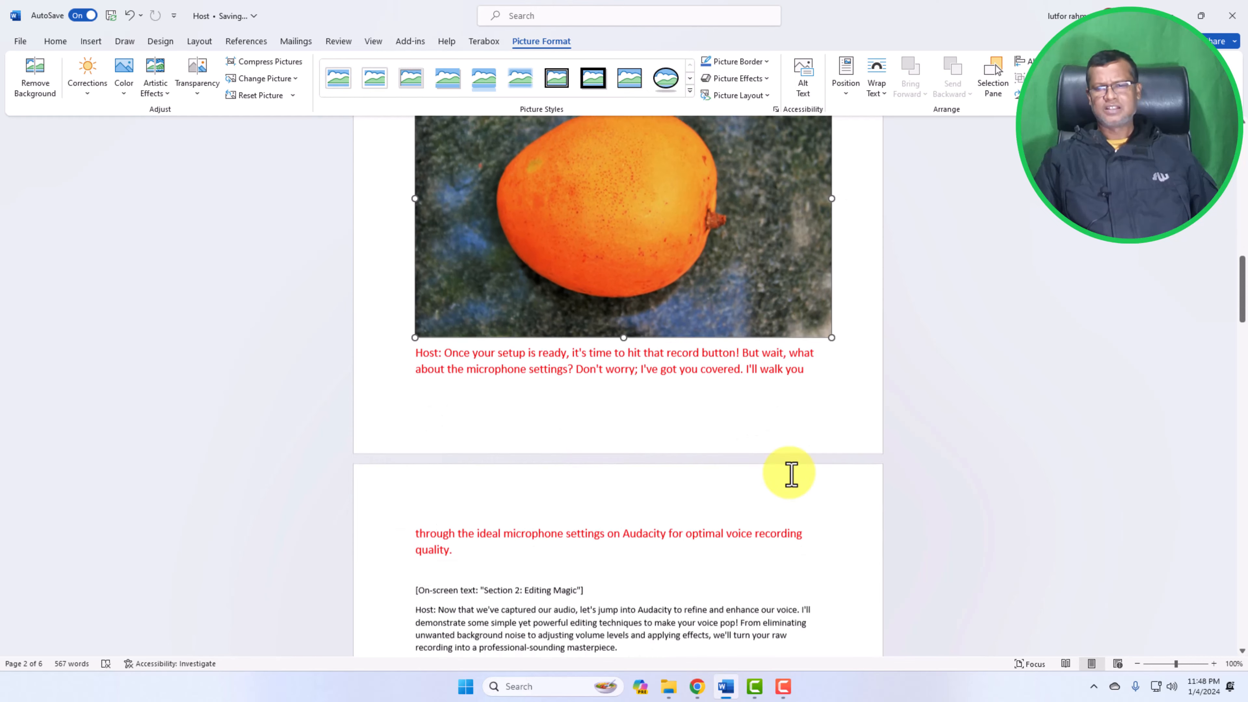
{"action": "scroll", "coordinate": [789, 474], "scroll_direction": "up", "scroll_amount": 20}
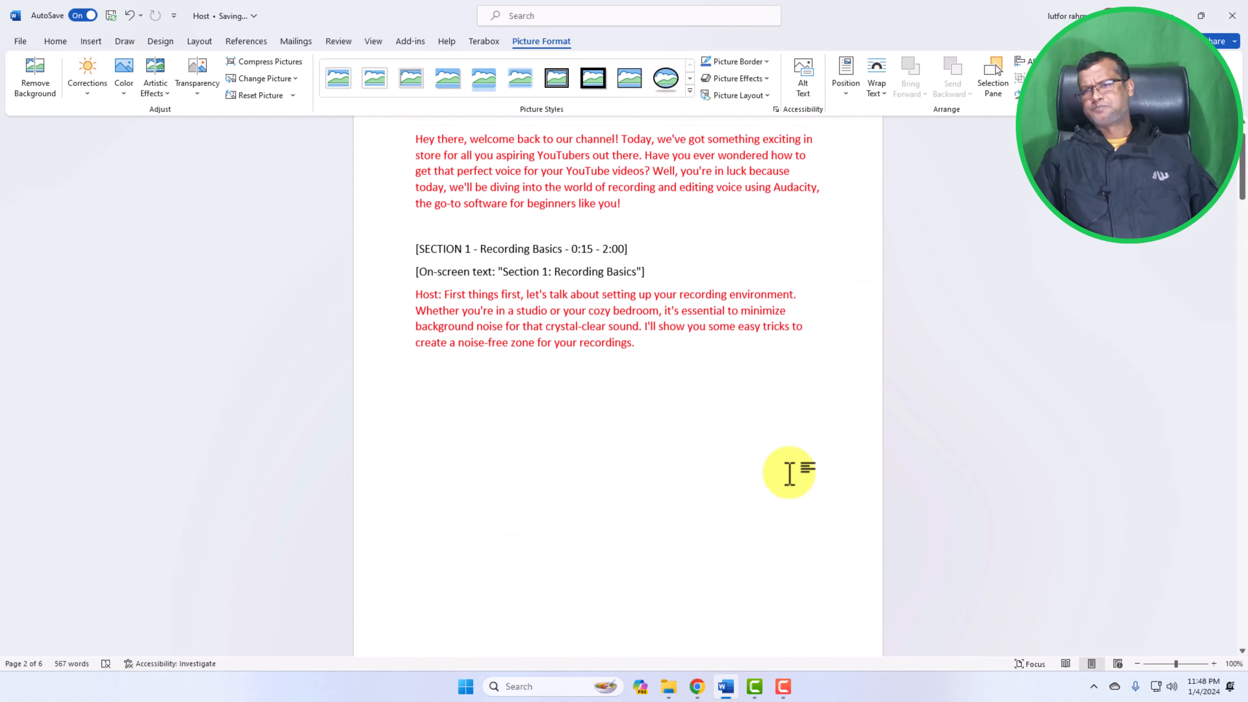
{"action": "scroll", "coordinate": [789, 473], "scroll_direction": "up", "scroll_amount": 2}
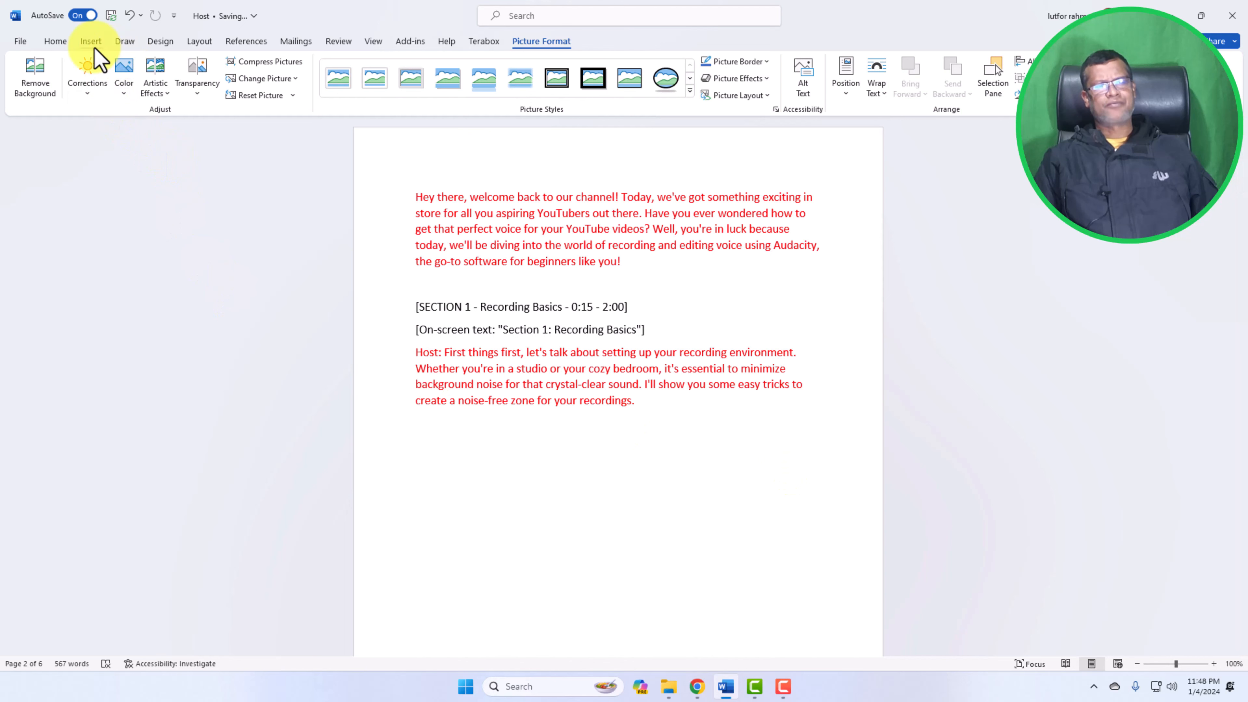
{"action": "left_click", "coordinate": [55, 41]}
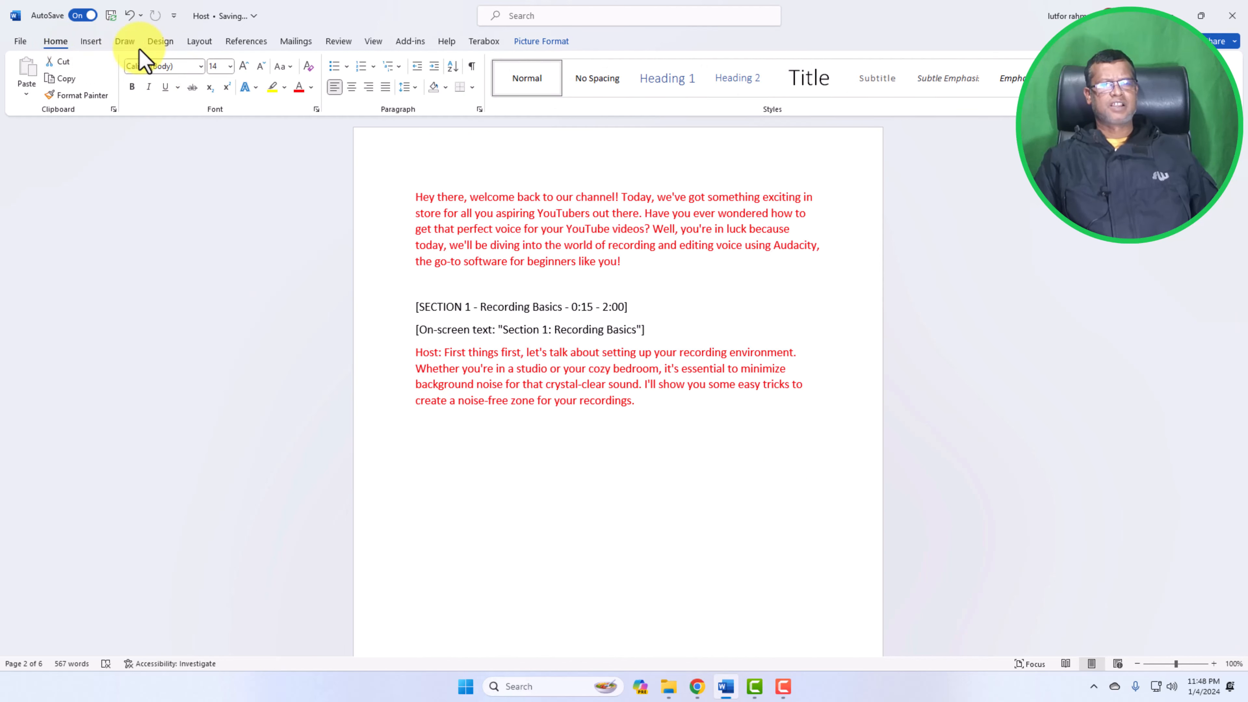
{"action": "left_click", "coordinate": [99, 46]}
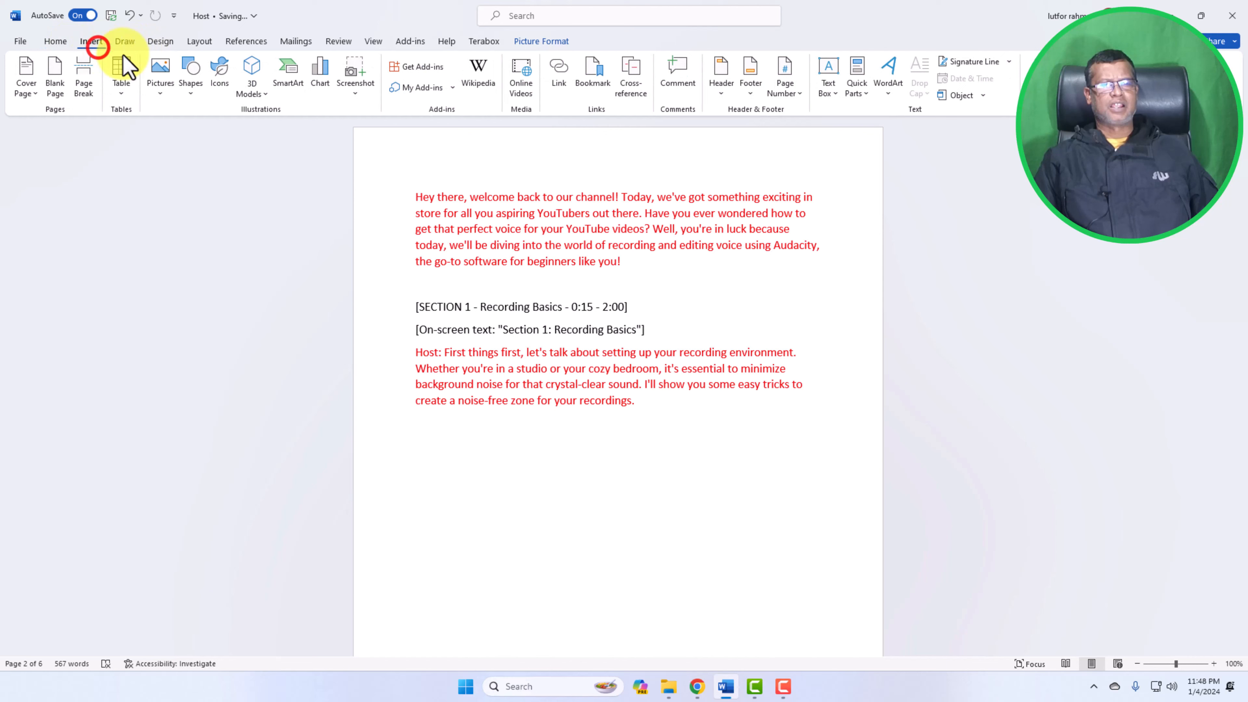
{"action": "left_click", "coordinate": [164, 96]}
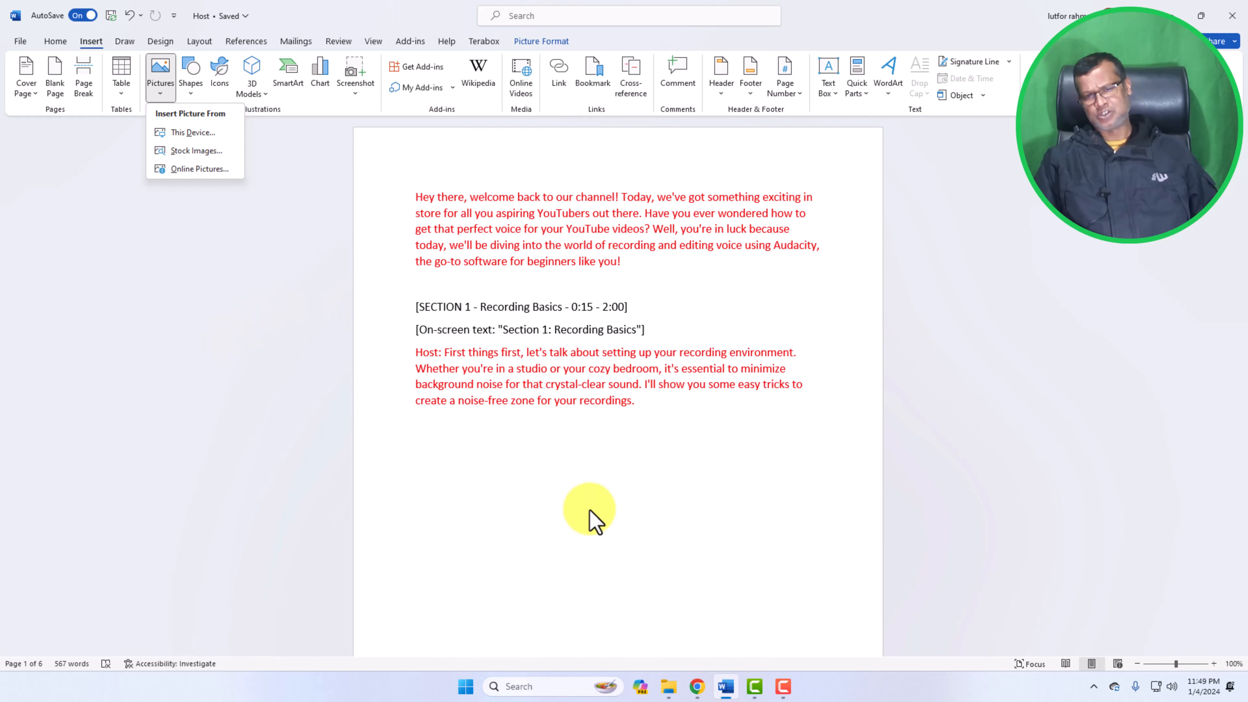
{"action": "left_click", "coordinate": [665, 328]}
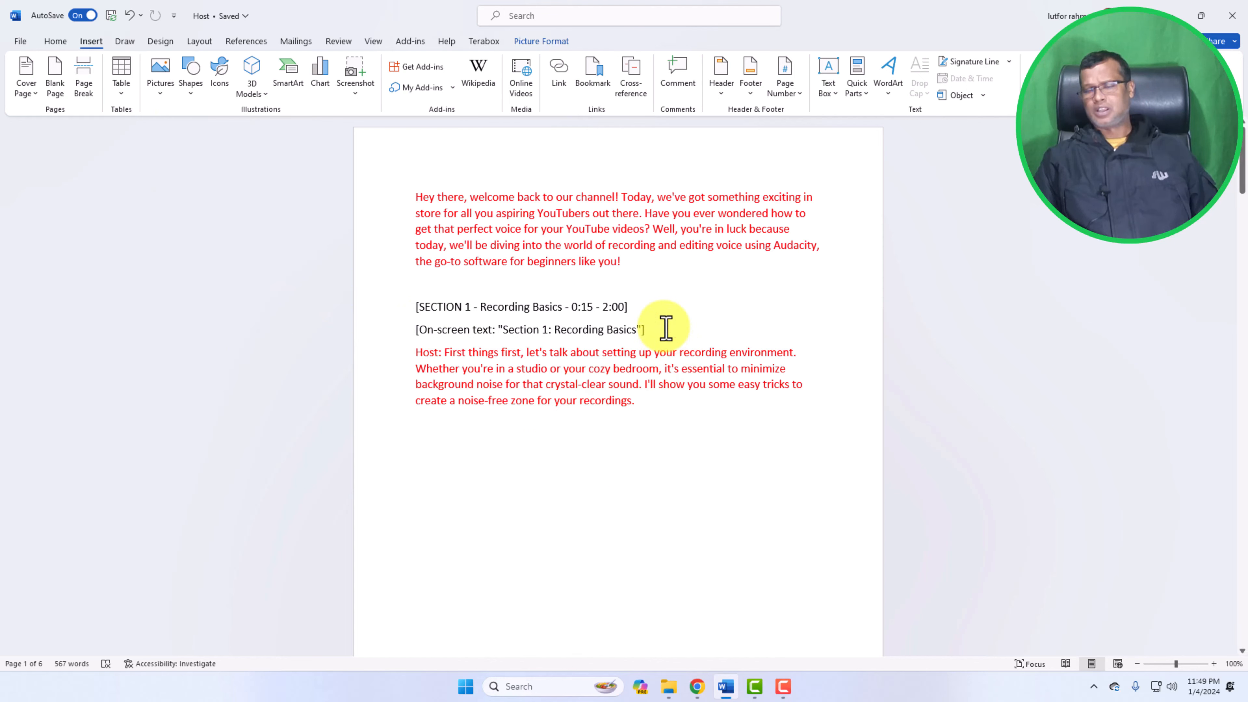